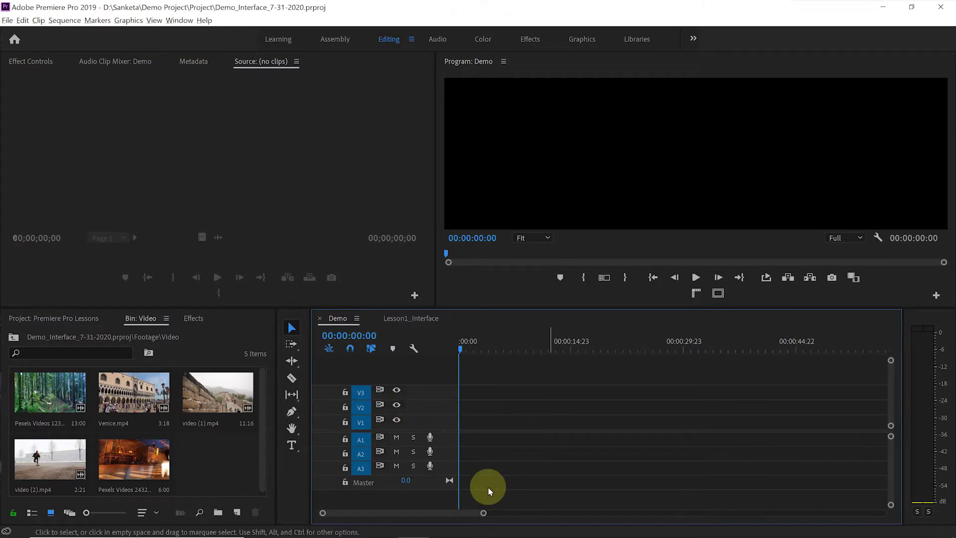
Load video (1).mp4 from the Video bin into the Source monitor to preview its 00:00:11:16 length.
double_click(210, 398)
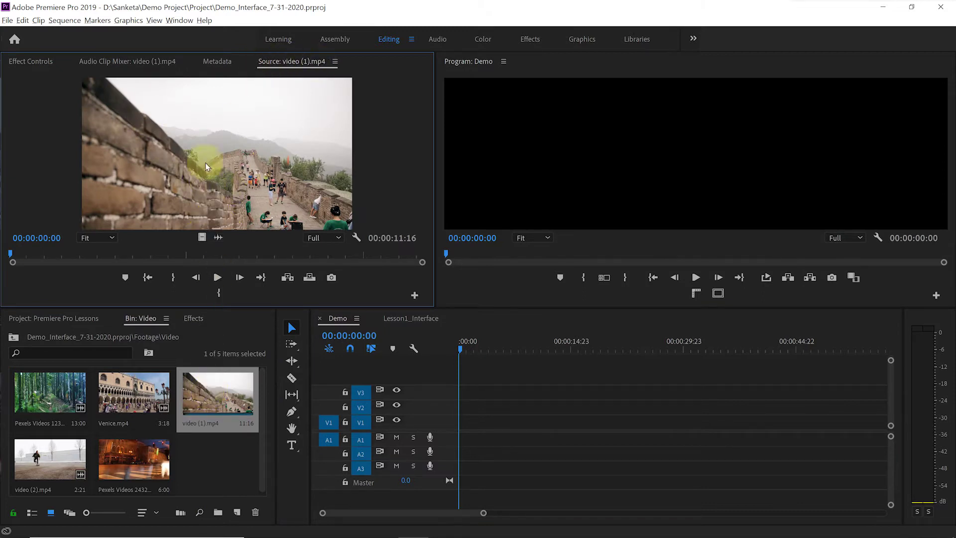
Play, skip forward and scrub back through the Great Wall clip in the Source monitor.
left_click(217, 277)
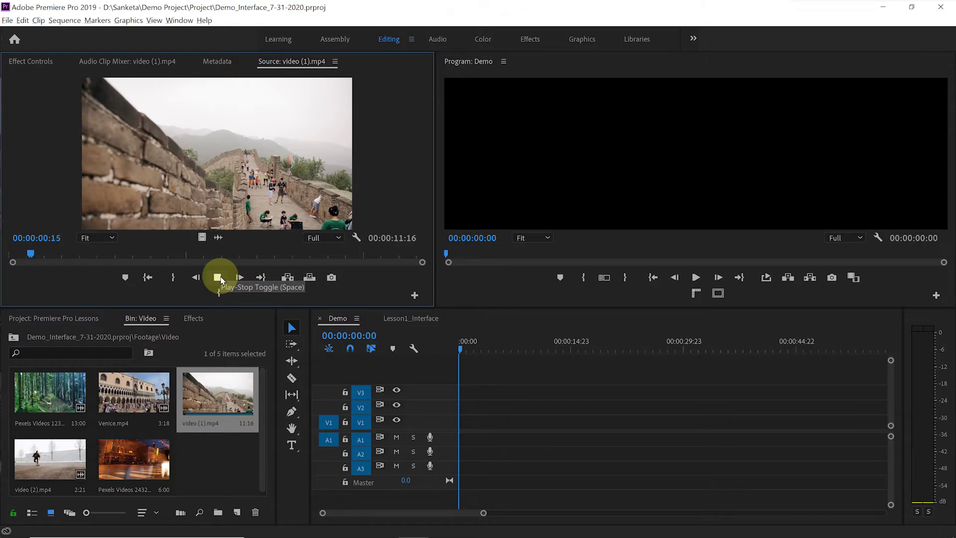
left_click(218, 277)
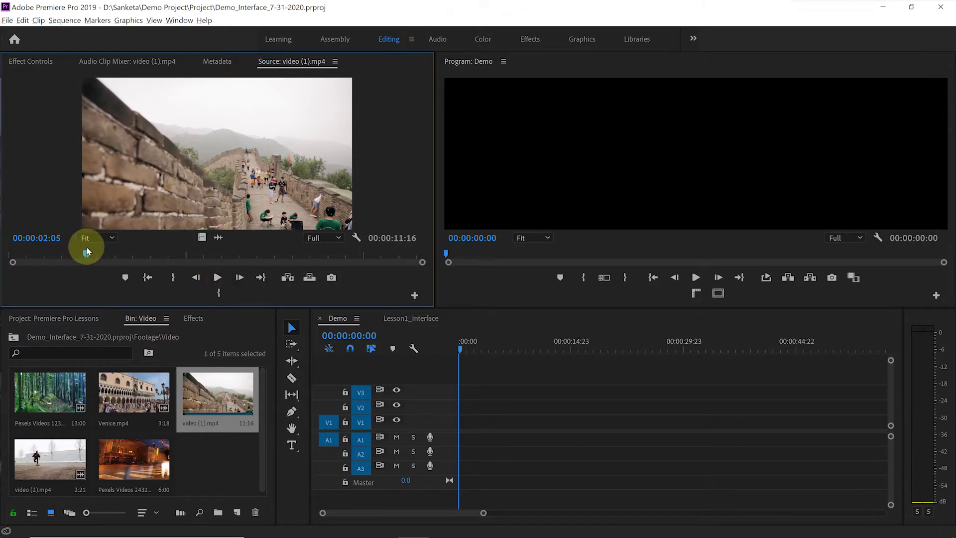
key("l")
key("l")
key("l")
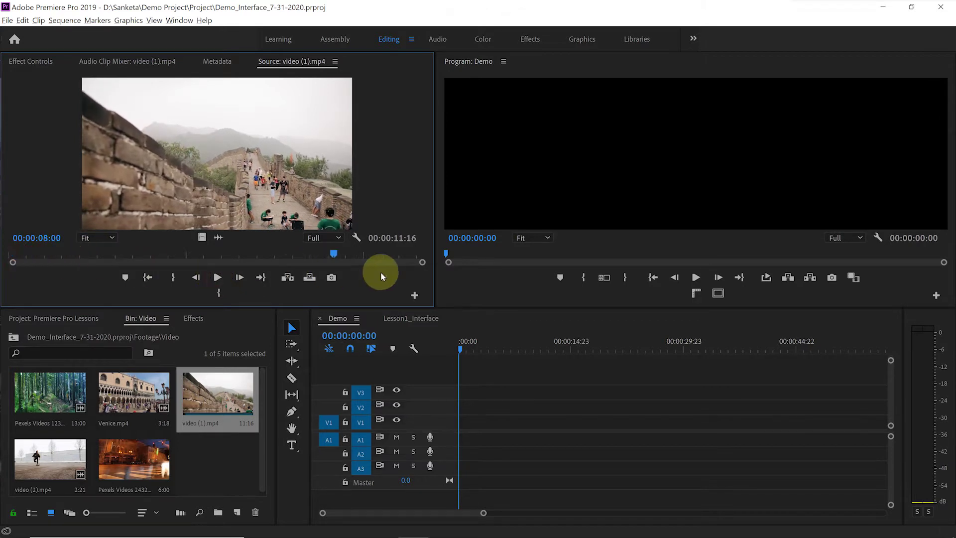
mouse_move(15, 261)
left_mouse_down()
mouse_move(77, 260)
mouse_move(30, 253)
left_mouse_up()
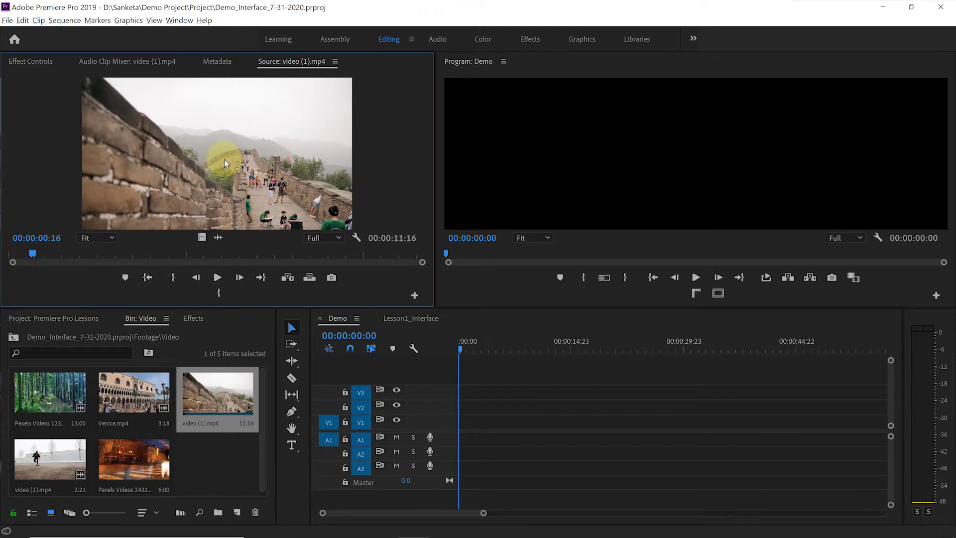
Place video (1).mp4 on V1/A1 of Demo, keeping existing sequence settings, then load video (2).mp4.
mouse_move(224, 159)
left_mouse_down()
mouse_move(412, 327)
mouse_move(456, 439)
left_mouse_up()
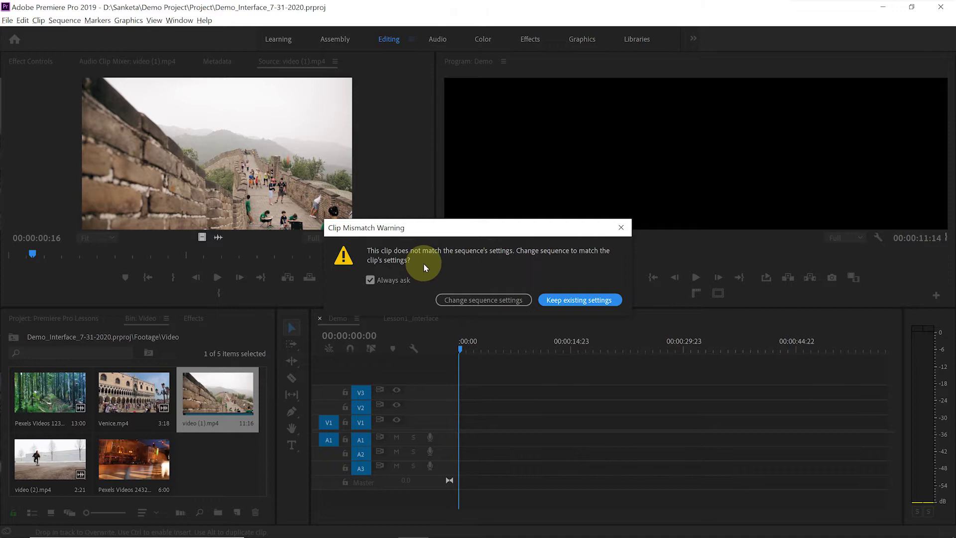
left_click(563, 299)
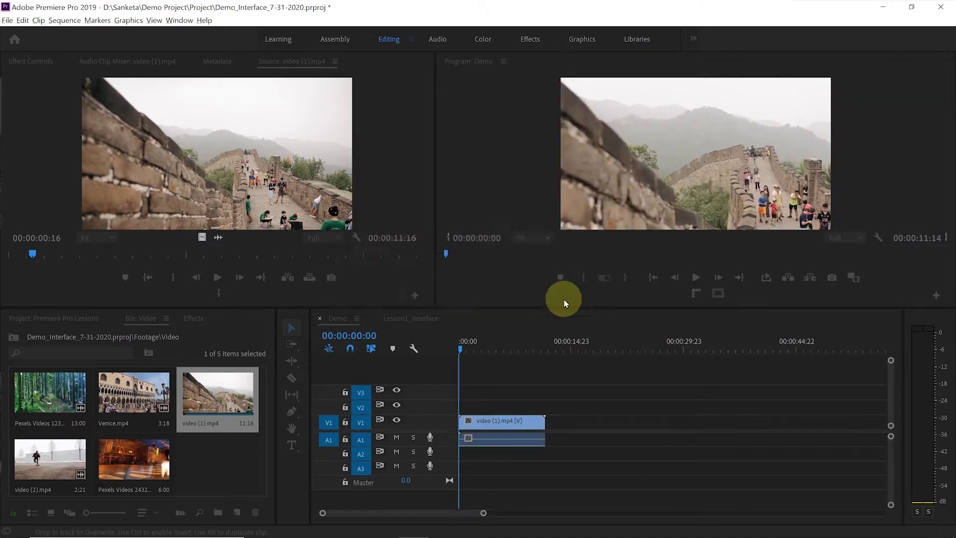
left_click_drag(459, 349, 548, 365)
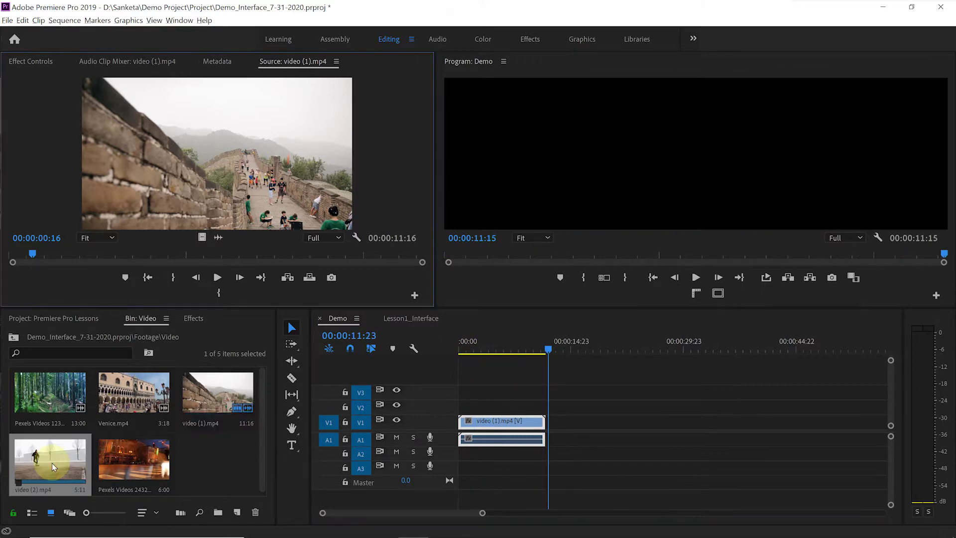
double_click(50, 460)
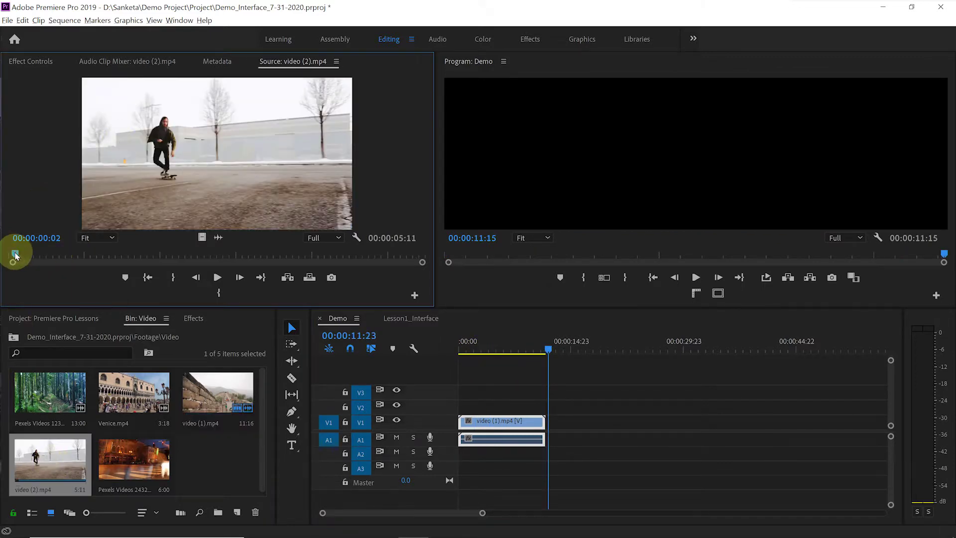
Mark an In point at the start of video (2).mp4 and an Out point near 00:00:02:22.
mouse_move(15, 253)
left_mouse_down()
mouse_move(24, 259)
mouse_move(6, 258)
left_mouse_up()
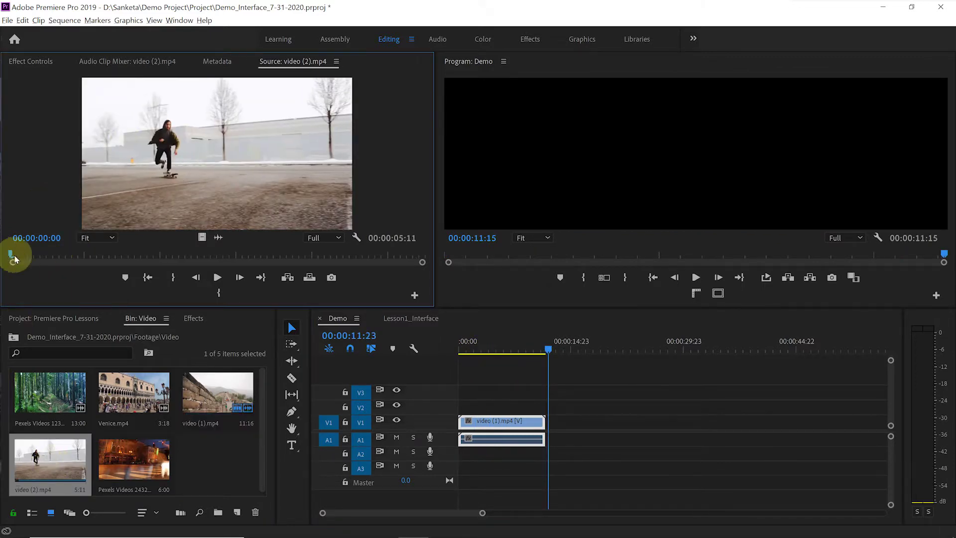
key("i")
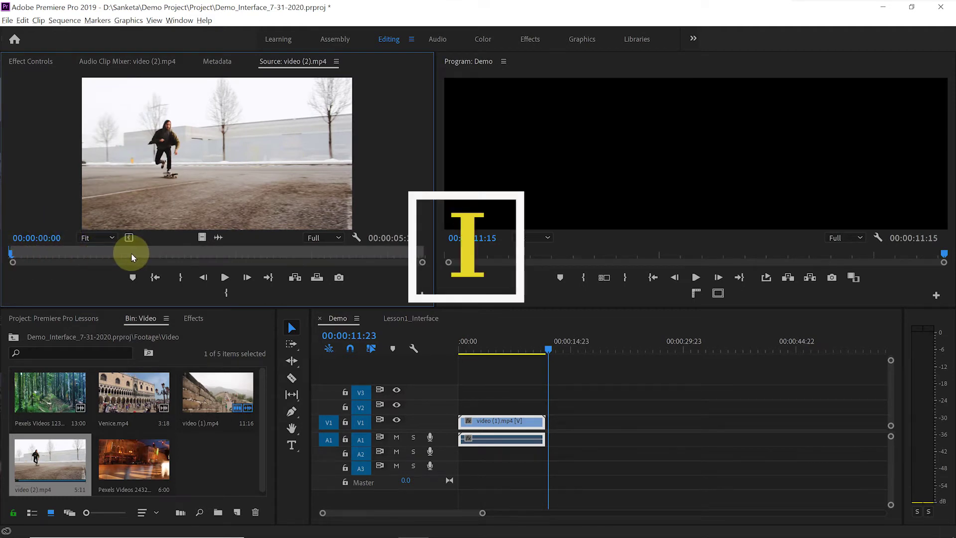
left_click(169, 256)
left_click(170, 257)
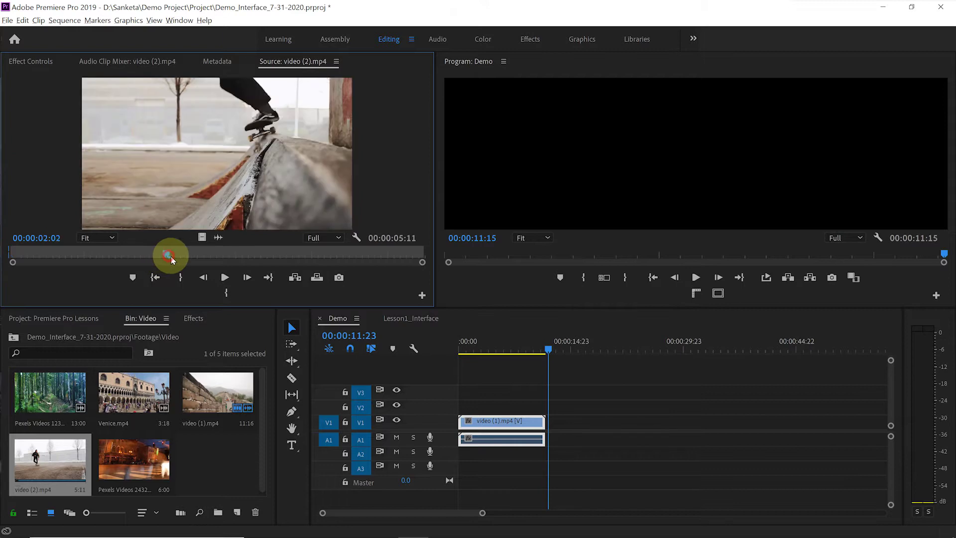
key("o")
left_click_drag(170, 257, 232, 279)
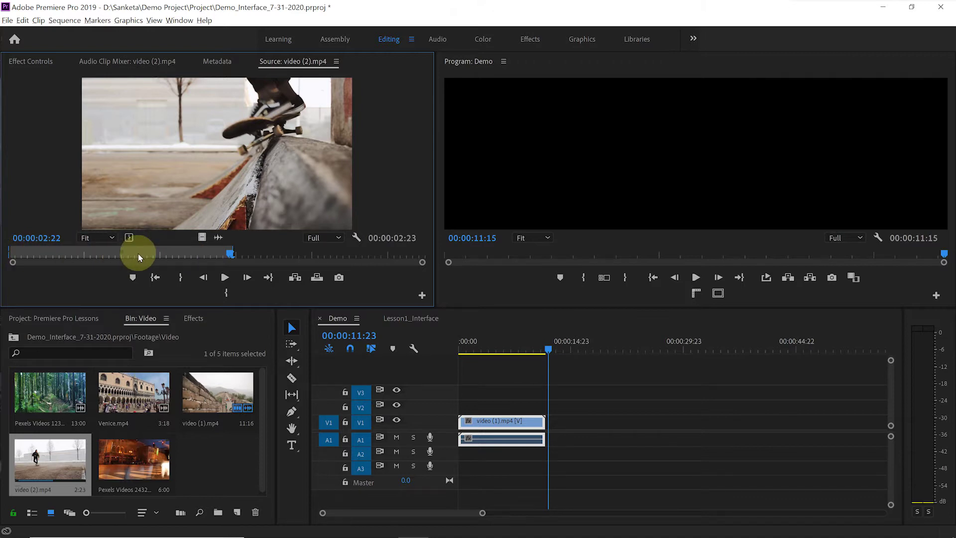
key("Left")
key("Left")
key("Left")
key("Left")
key("Left")
key("Left")
key("Left")
key("Left")
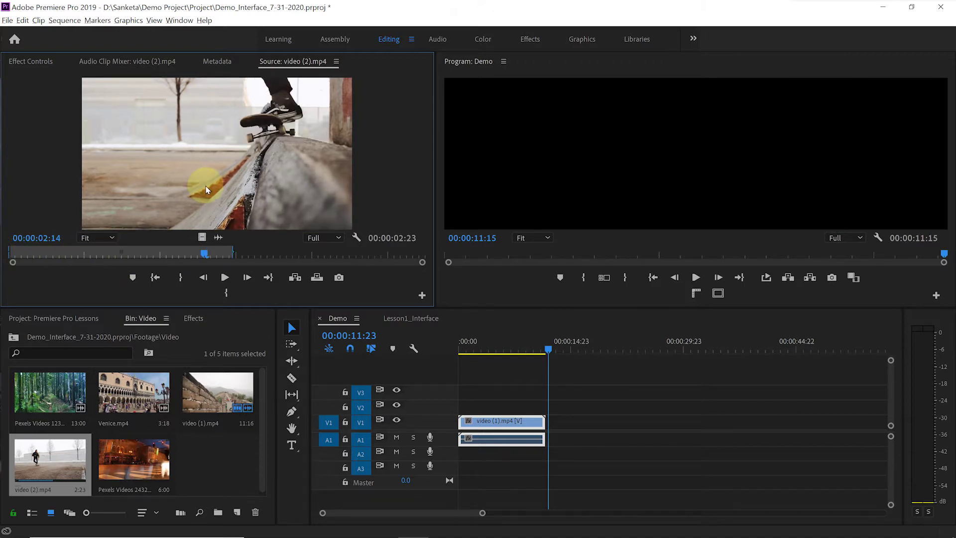
Add the 00:00:02:23 skate section after video (1).mp4, then load Venice.mp4.
left_click_drag(205, 189, 550, 438)
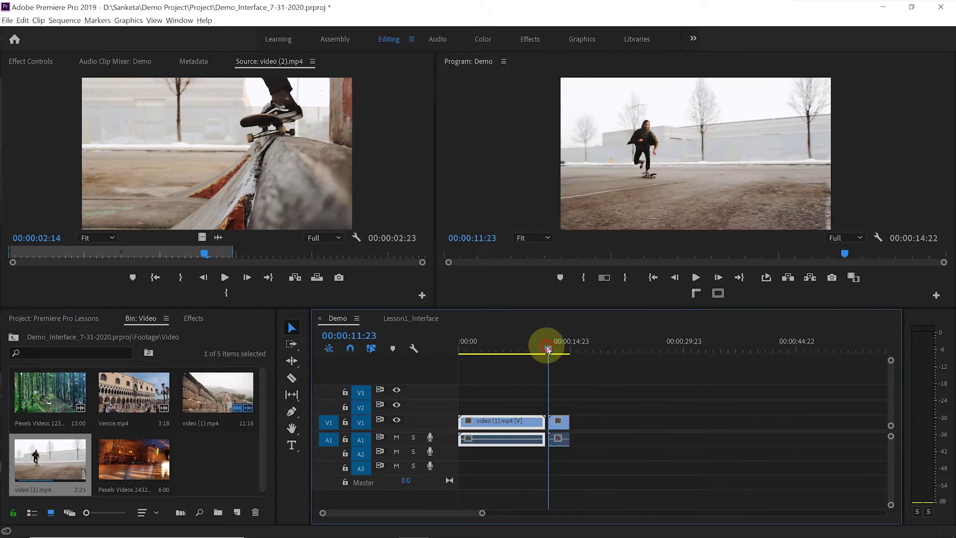
left_click_drag(548, 348, 557, 349)
double_click(136, 411)
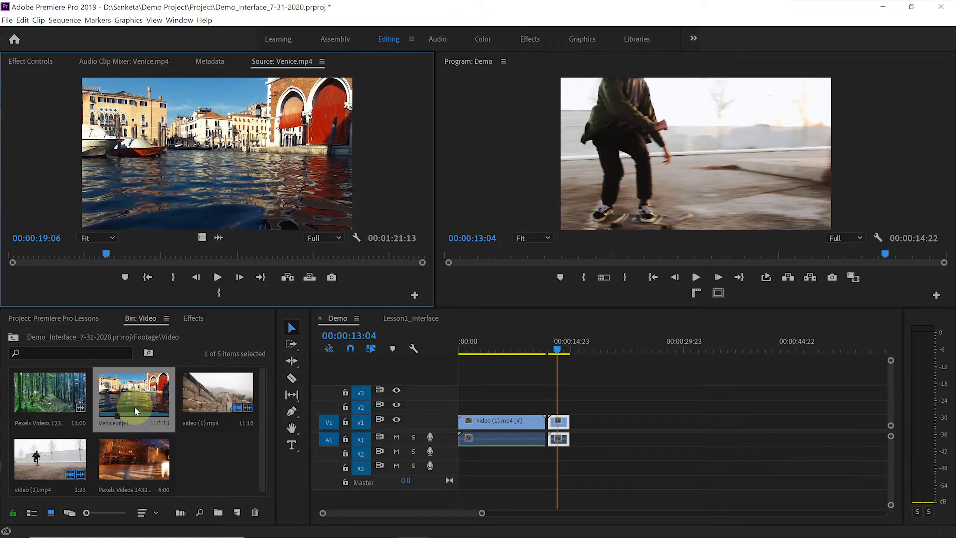
Mark In at 00:00:27:08 and Out at 00:00:34:23 in Venice.mp4.
left_click_drag(141, 252, 184, 259)
key("i")
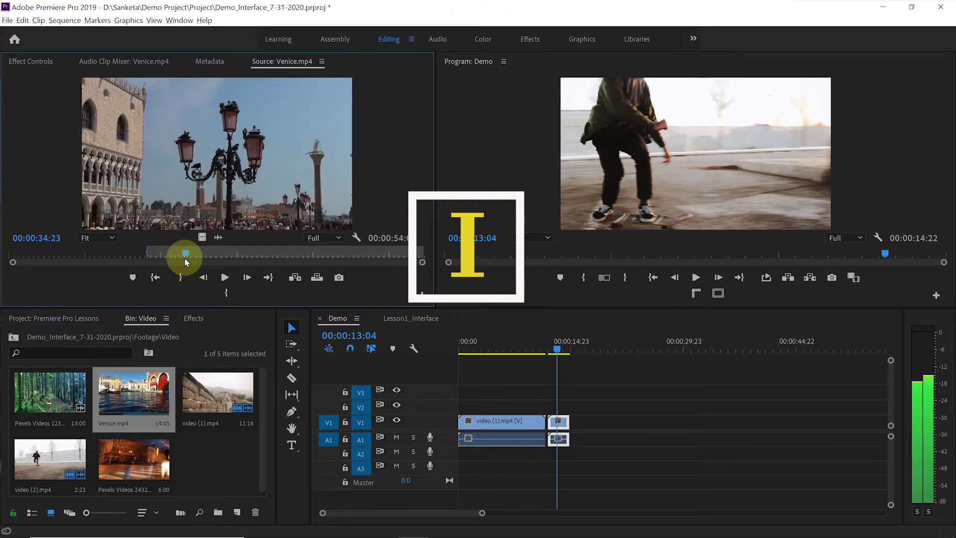
key("o")
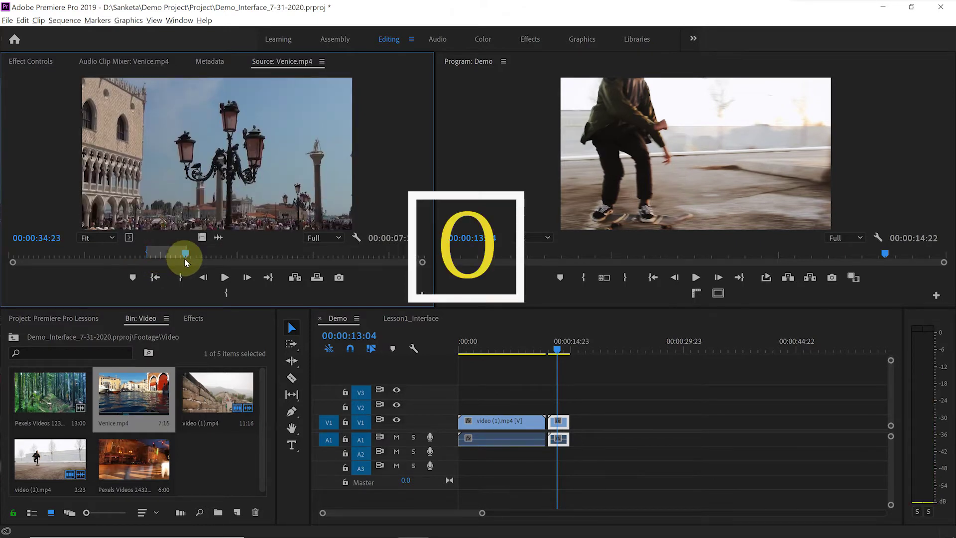
left_click_drag(186, 257, 165, 262)
Drop the marked Venice section on V1 after the skate clip, extending Demo to 00:00:22:13.
left_click(216, 191)
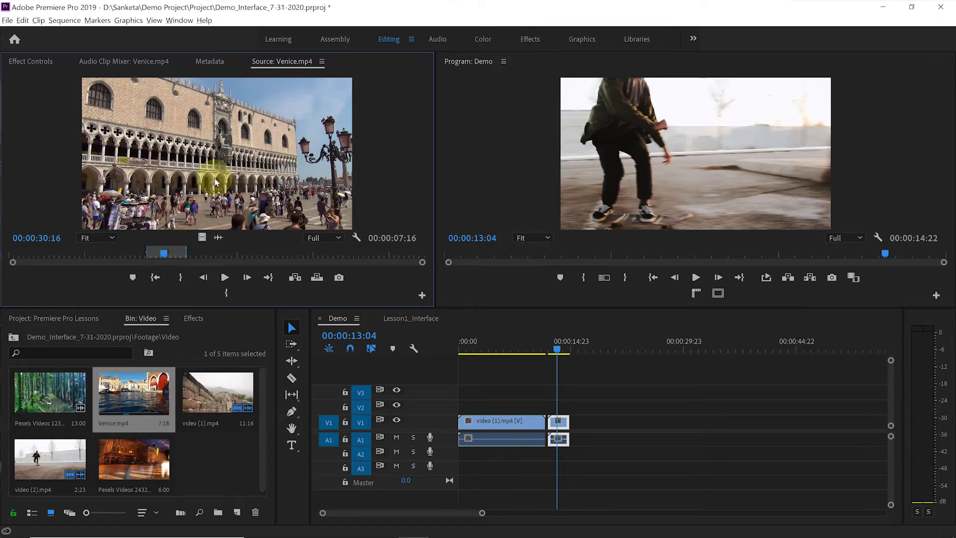
left_click_drag(215, 182, 572, 425)
left_click_drag(609, 344, 629, 363)
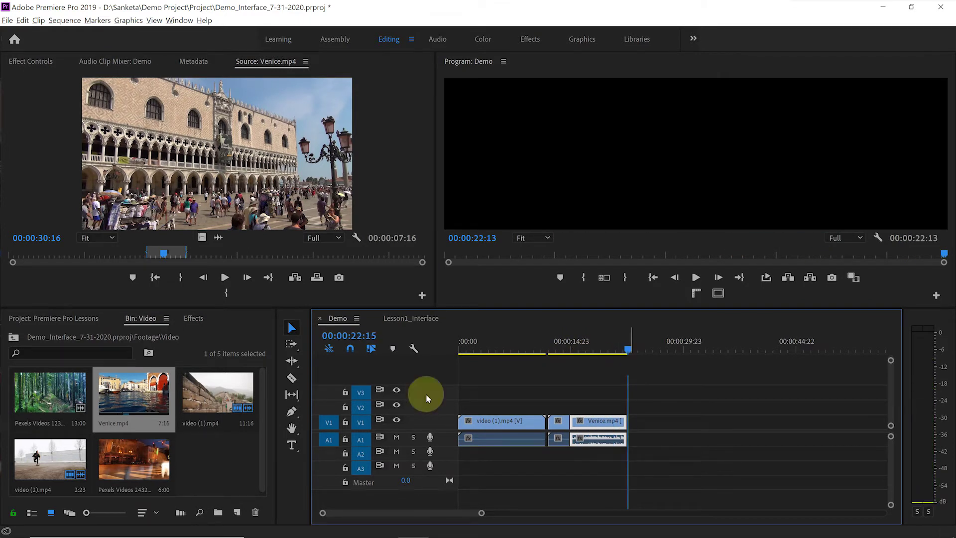
left_click_drag(160, 252, 234, 260)
Add a Venice.mp4 section ending near 00:00:44:12 as video only on track V2.
key("i")
key("o")
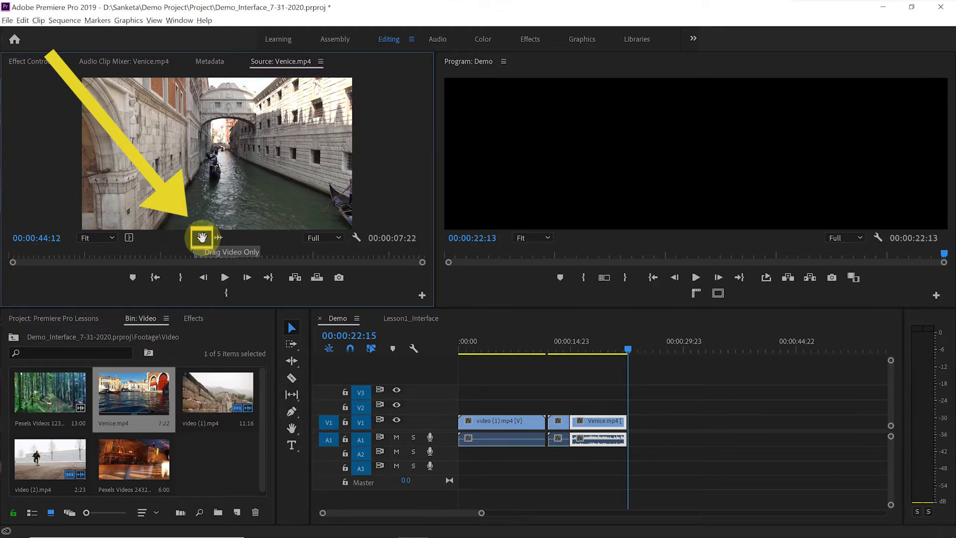
left_click_drag(202, 238, 531, 412)
left_click(544, 343)
left_click(561, 408)
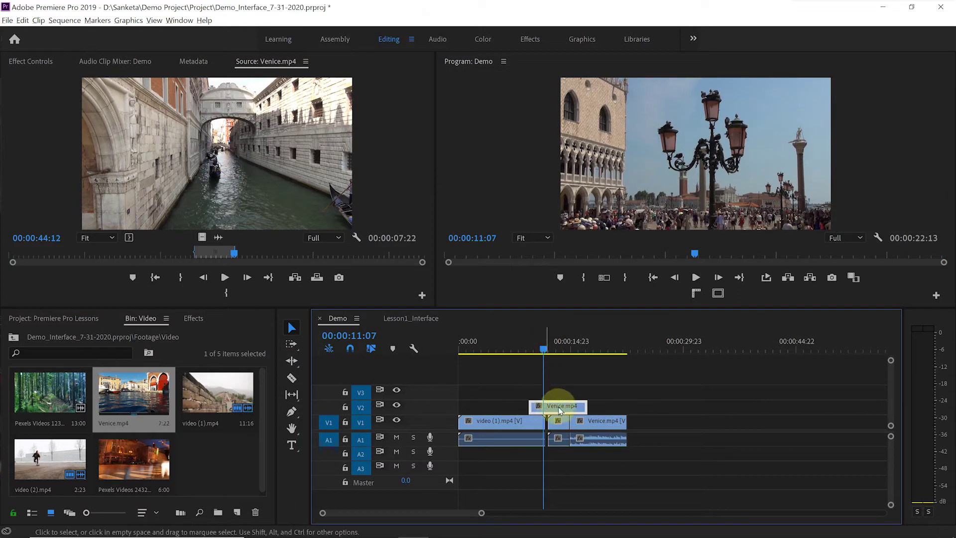
left_click_drag(549, 354, 551, 453)
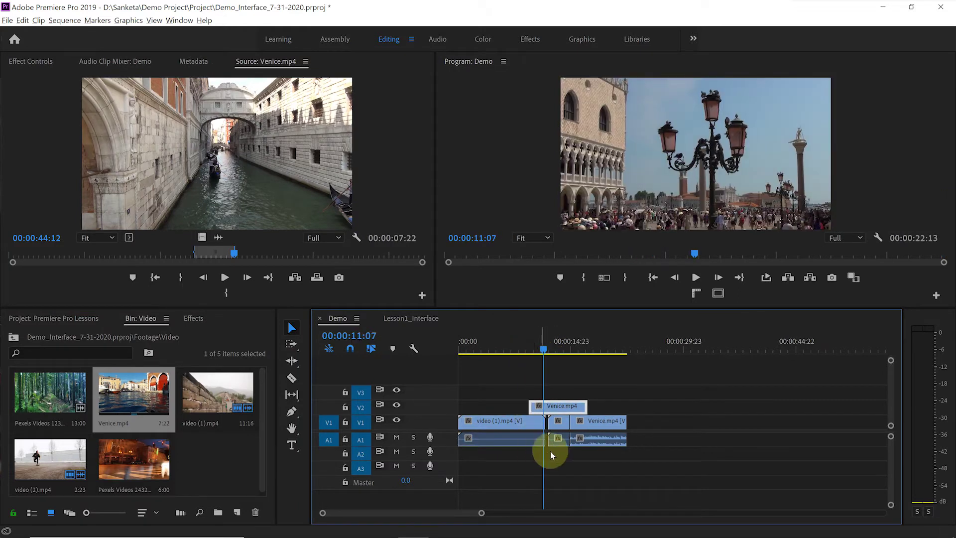
left_click_drag(557, 376, 553, 376)
Add the 00:00:46:18–00:00:51:21 Venice section as audio only on A2 at 00:00:24:15.
left_click_drag(235, 253, 270, 251)
key("i")
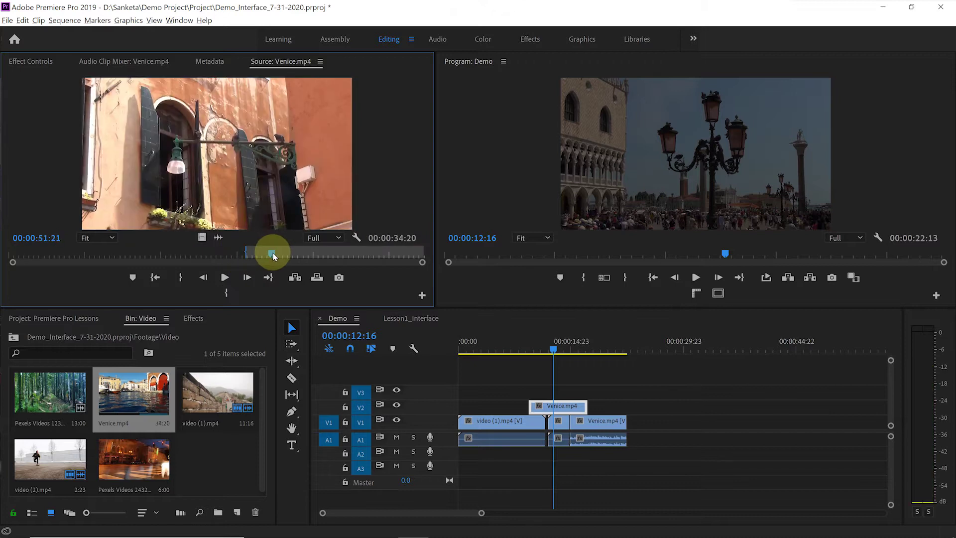
key("o")
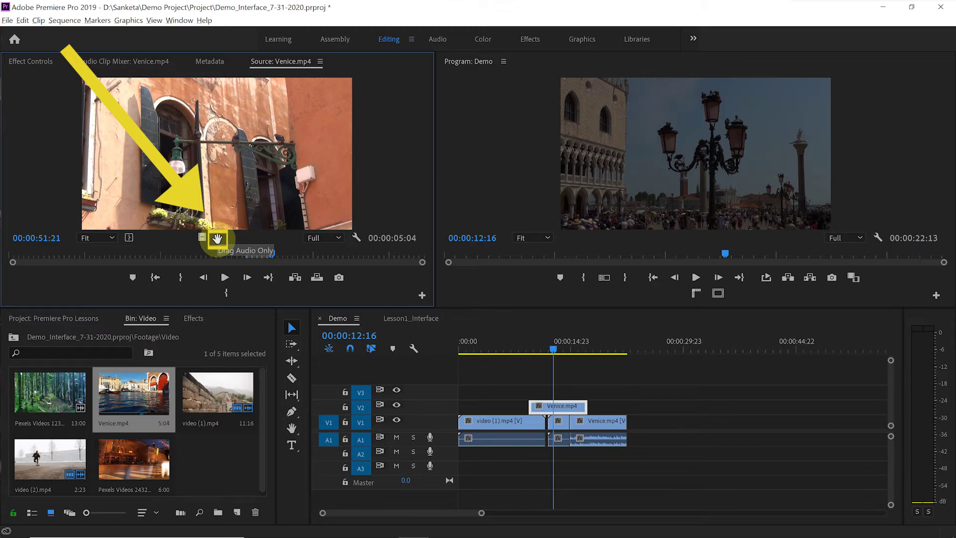
left_click_drag(217, 239, 641, 453)
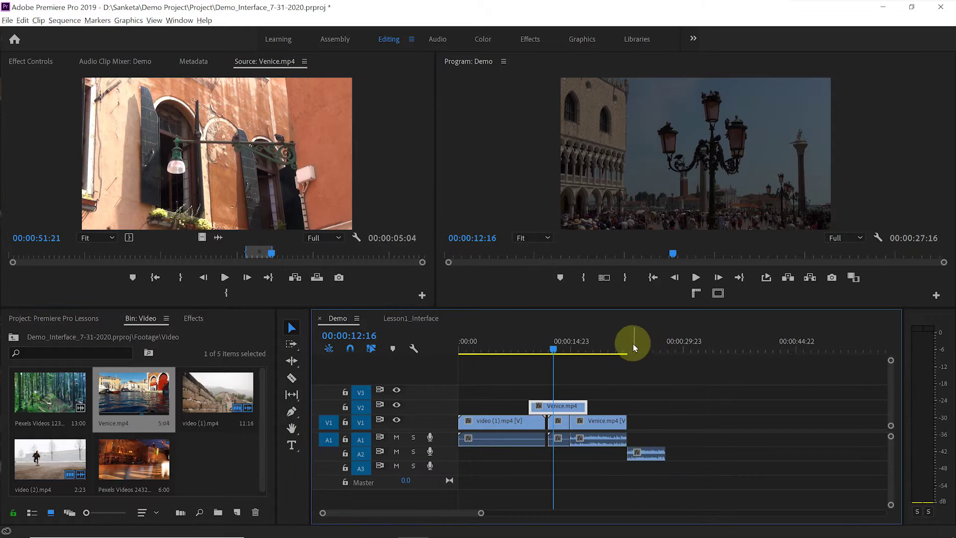
left_click(647, 350)
left_click(644, 356)
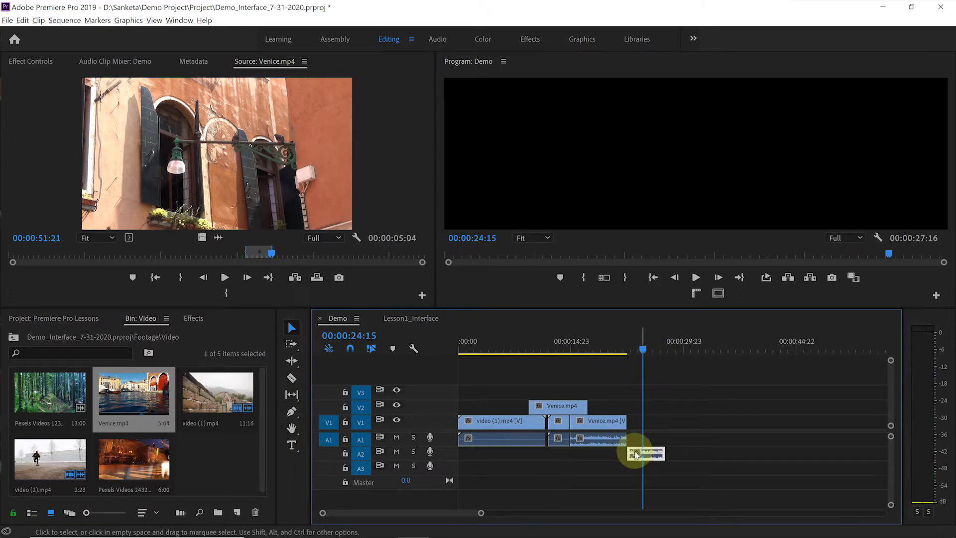
left_click_drag(459, 349, 462, 350)
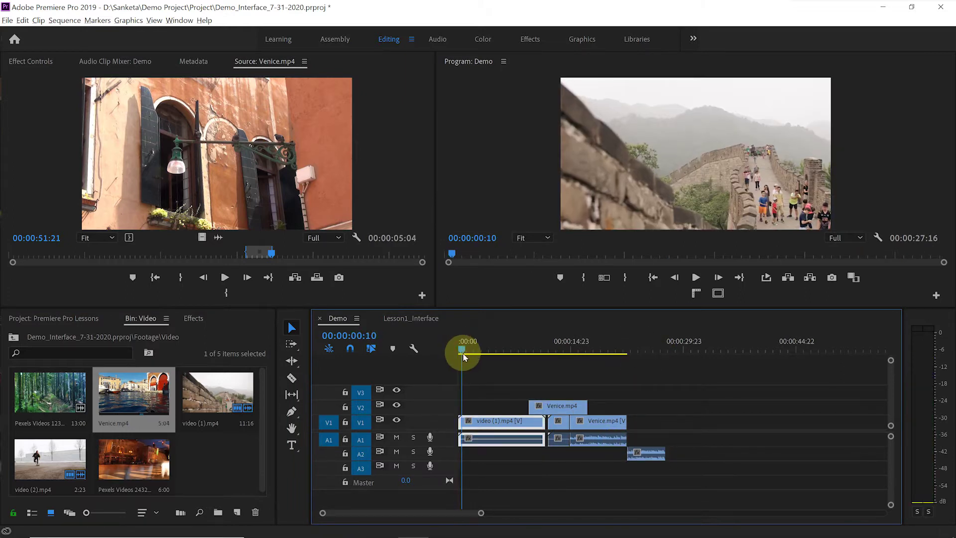
Reload Venice.mp4 for preview, deselect the video (1).mp4 clips, and save the project.
double_click(131, 399)
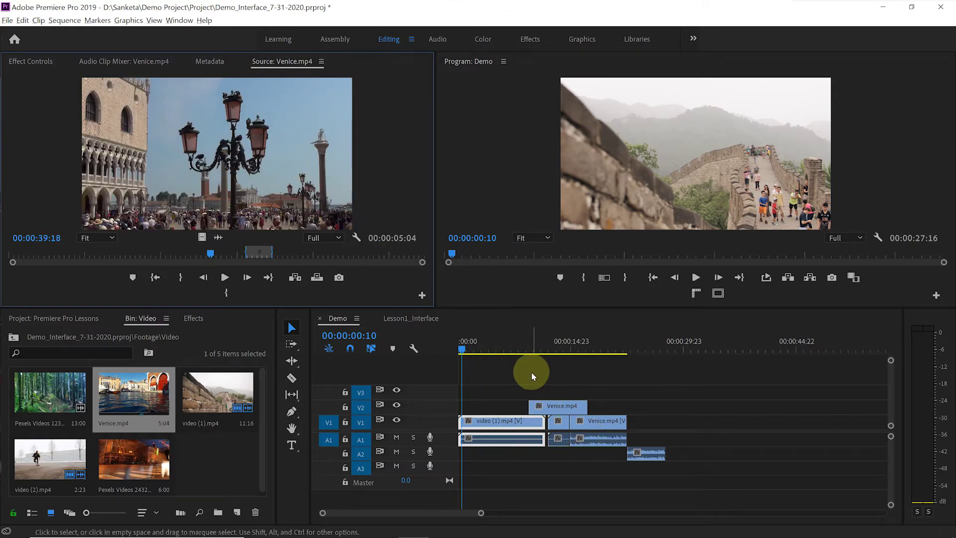
left_click(531, 371)
left_click(694, 170)
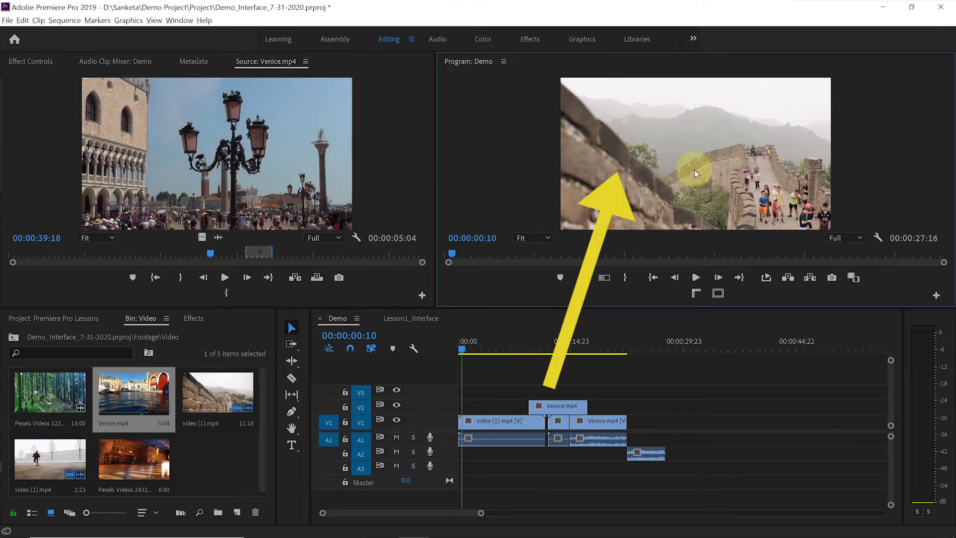
key("ctrl+s")
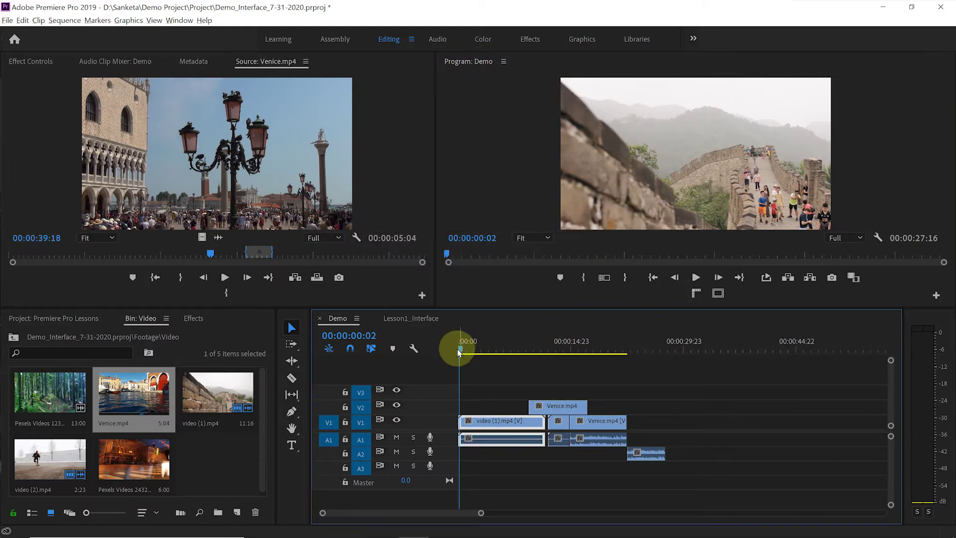
Scrub the Demo sequence from the Great Wall clip into Venice and back to 00:00:08:01.
left_click_drag(460, 351, 497, 399)
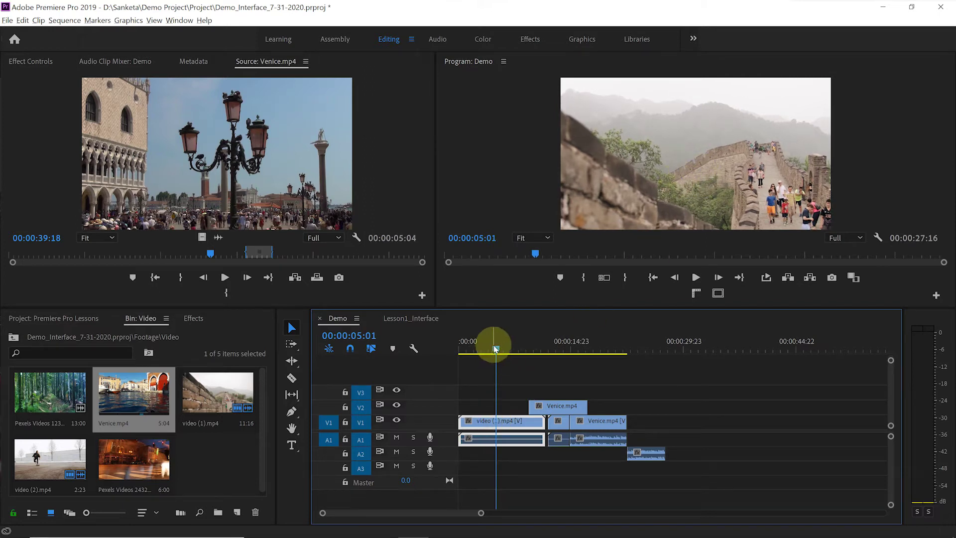
left_click_drag(493, 346, 549, 360)
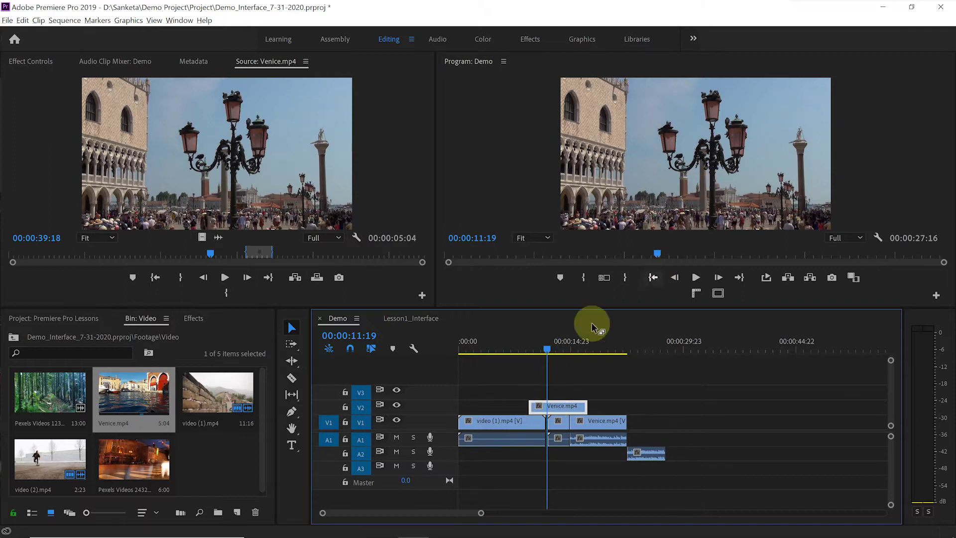
left_click_drag(562, 354, 519, 351)
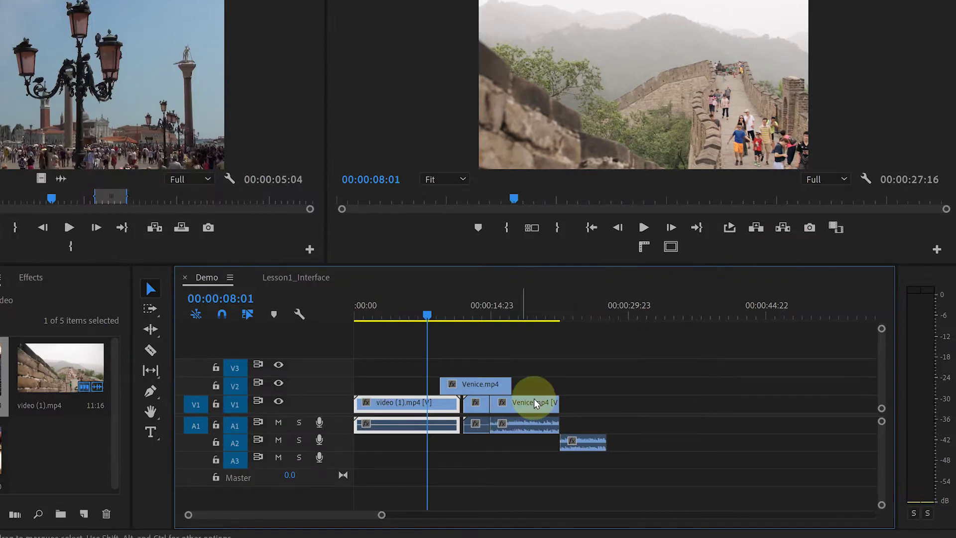
left_click(365, 348)
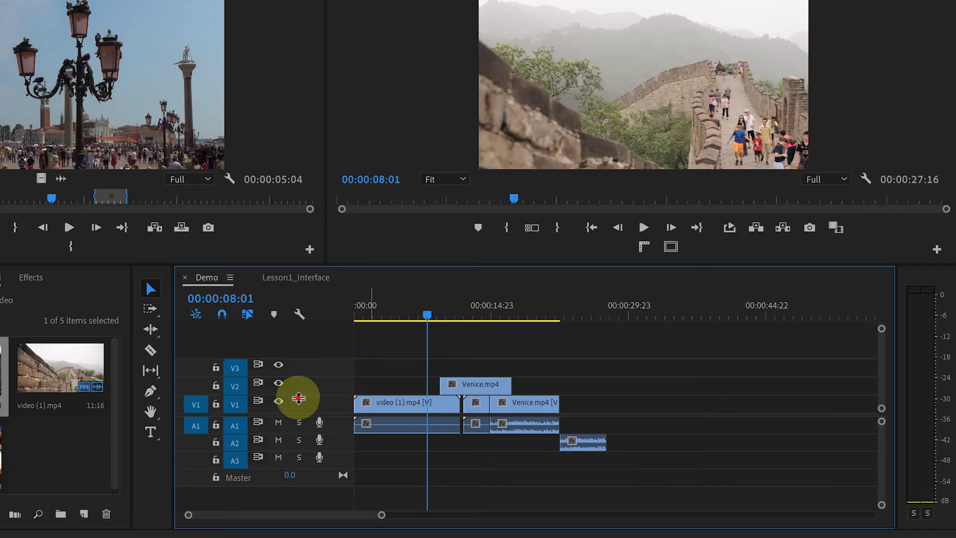
left_click_drag(297, 399, 298, 373)
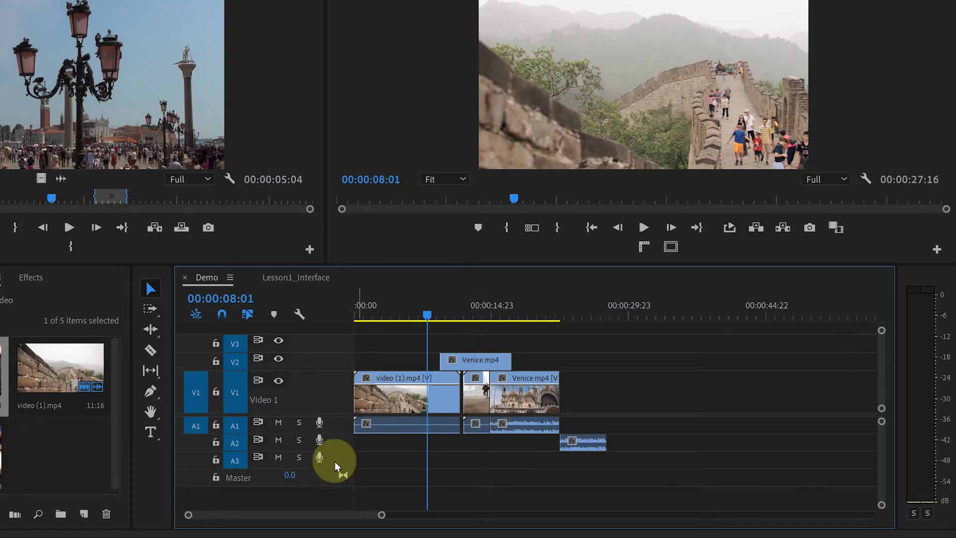
left_click_drag(283, 431, 284, 454)
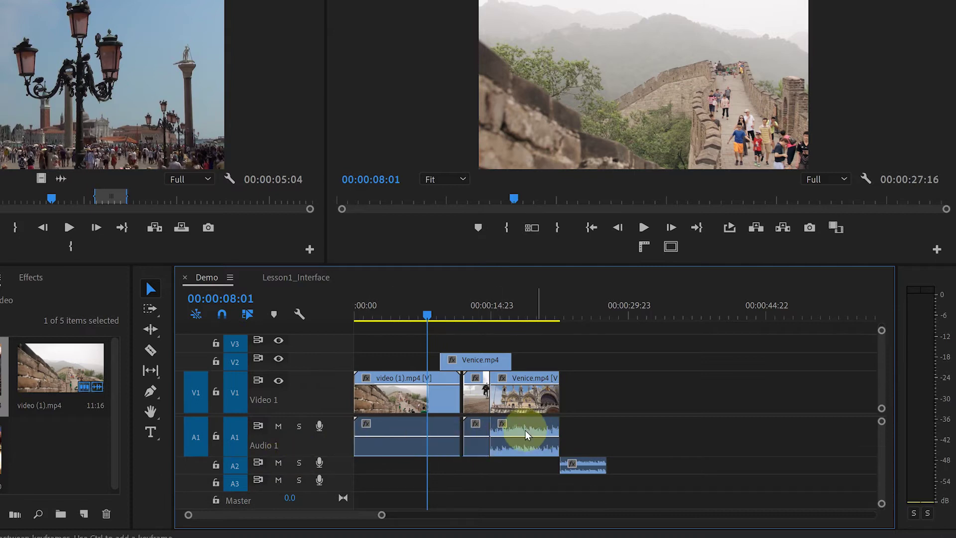
double_click(315, 388)
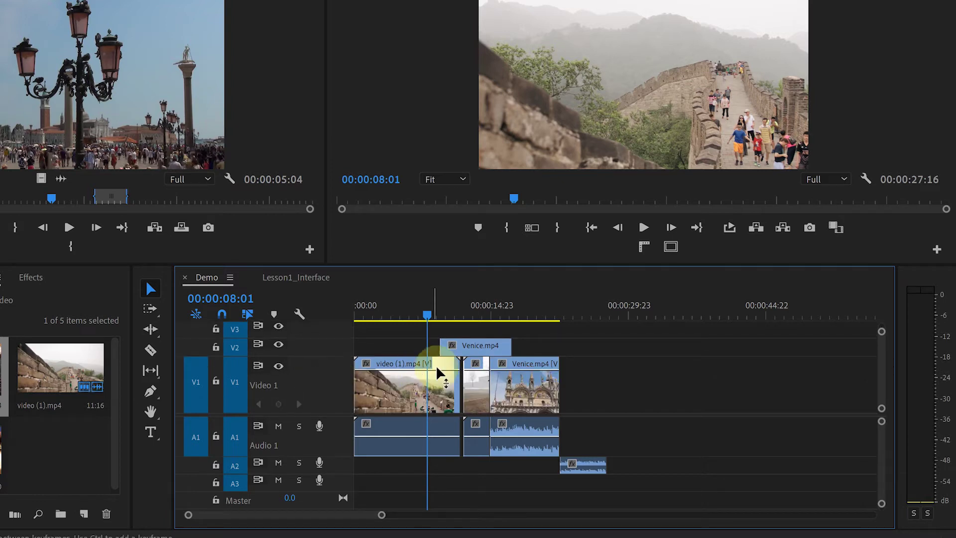
double_click(332, 384)
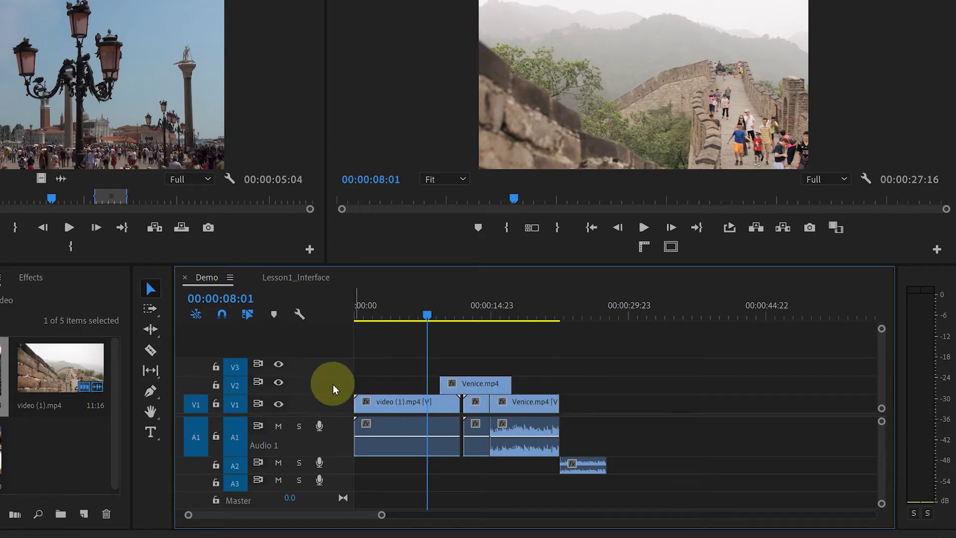
double_click(337, 441)
double_click(336, 440)
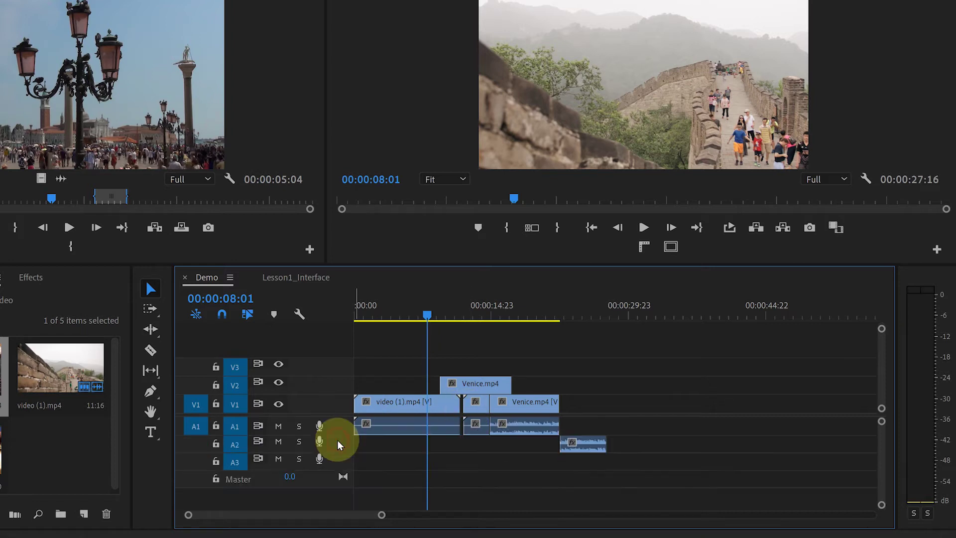
Move the playhead to 00:00:04:13 and rescale the timeline zoom to show clips in more detail.
left_click_drag(416, 318, 395, 318)
left_click(389, 403)
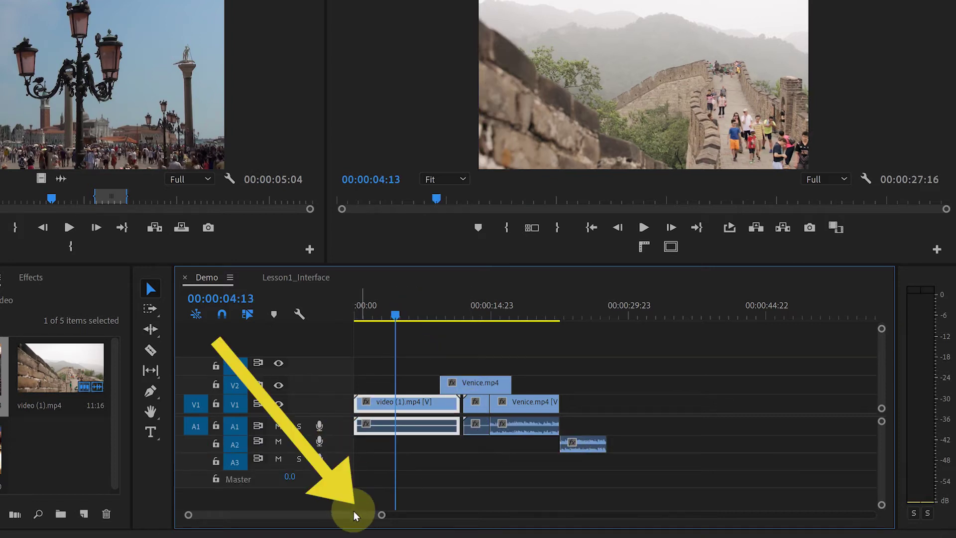
mouse_move(382, 514)
left_mouse_down()
mouse_move(664, 517)
mouse_move(398, 528)
mouse_move(488, 523)
mouse_move(366, 518)
mouse_move(374, 513)
left_mouse_up()
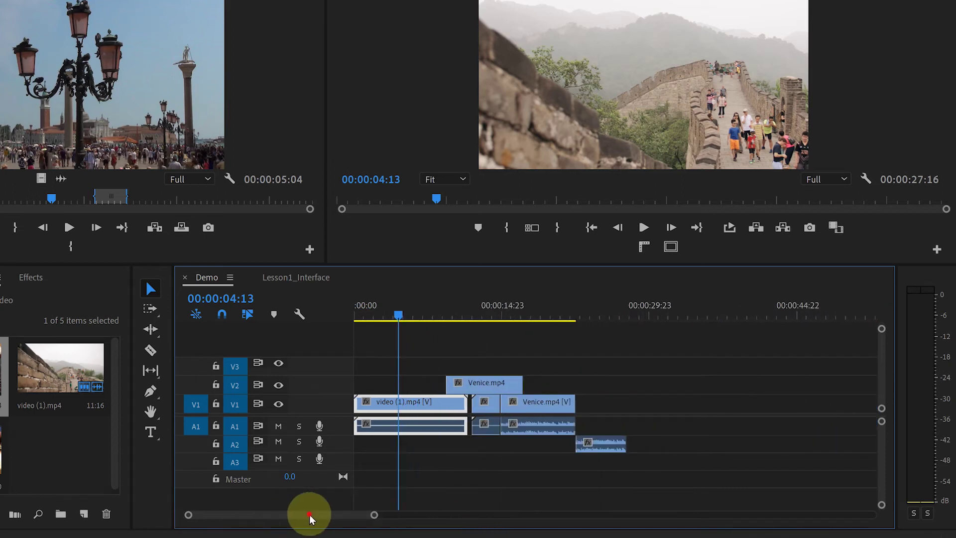
left_click_drag(312, 514, 240, 523)
left_click_drag(377, 516, 364, 516)
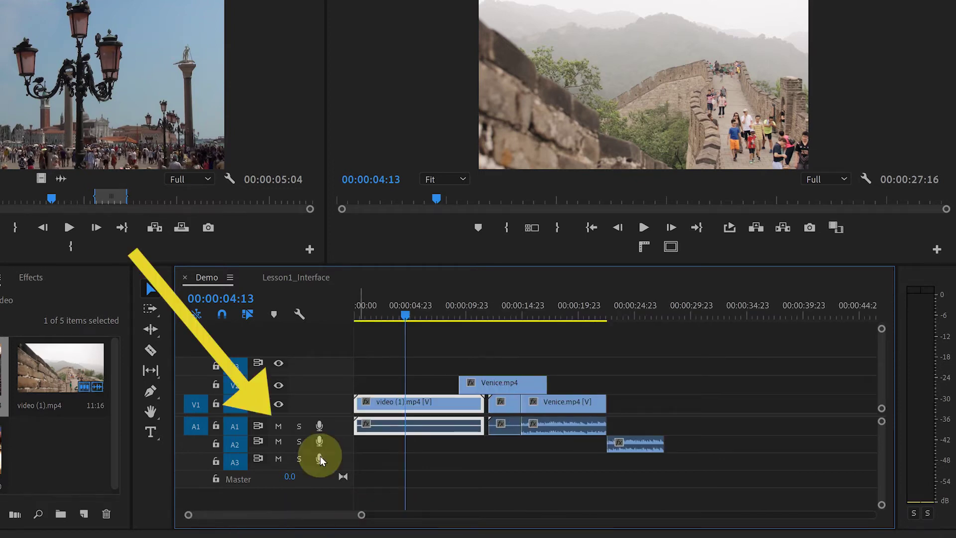
Mute track A1 and play the sequence from about 11 and 15 seconds.
left_click(279, 426)
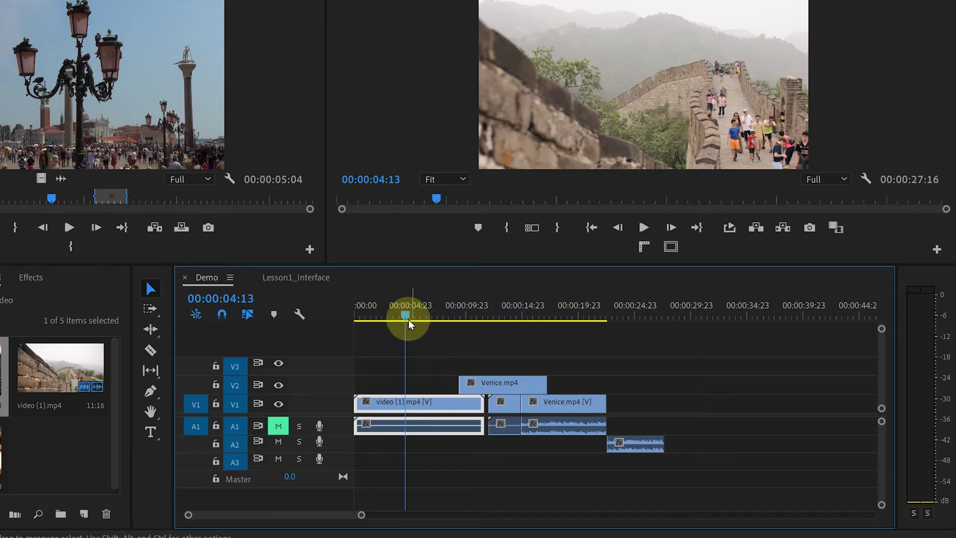
left_click_drag(408, 319, 482, 317)
key("space")
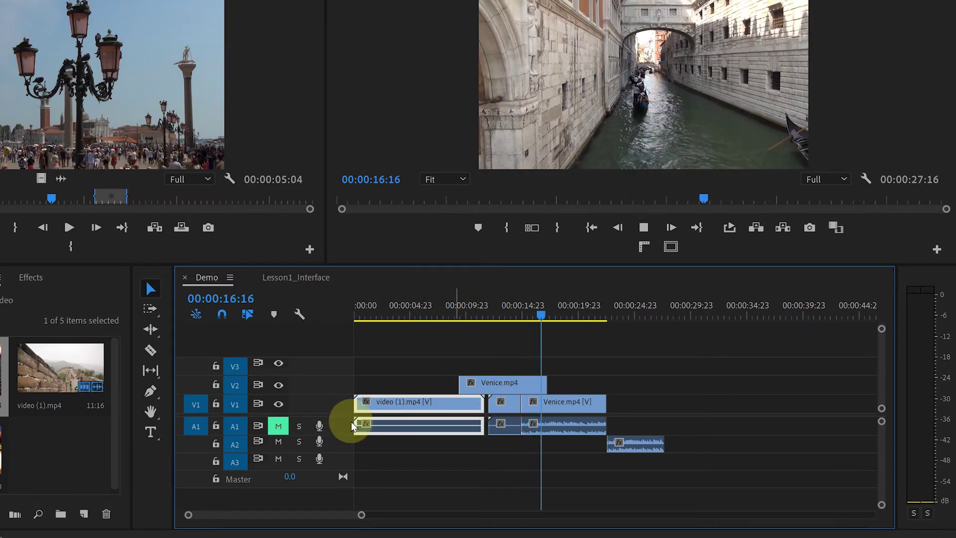
key("space")
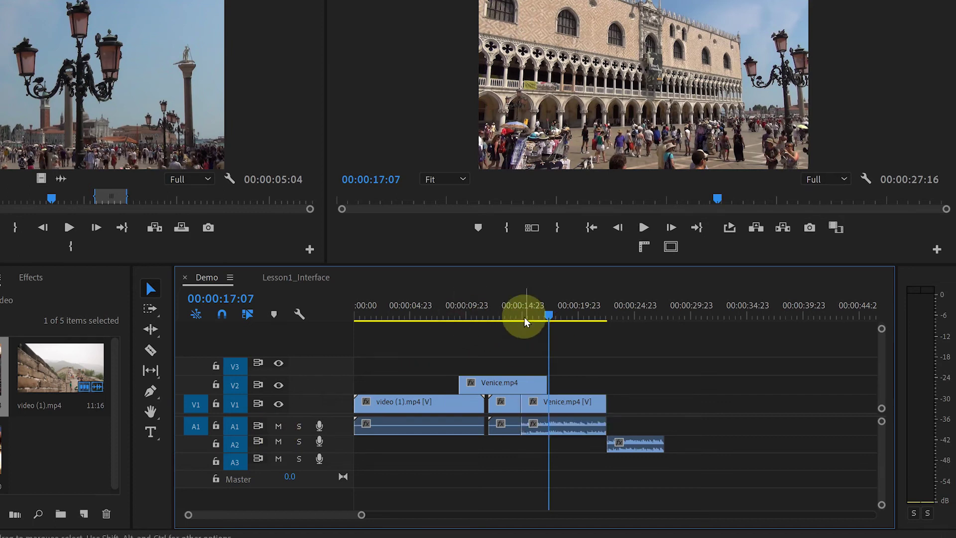
left_click(525, 319)
key("space")
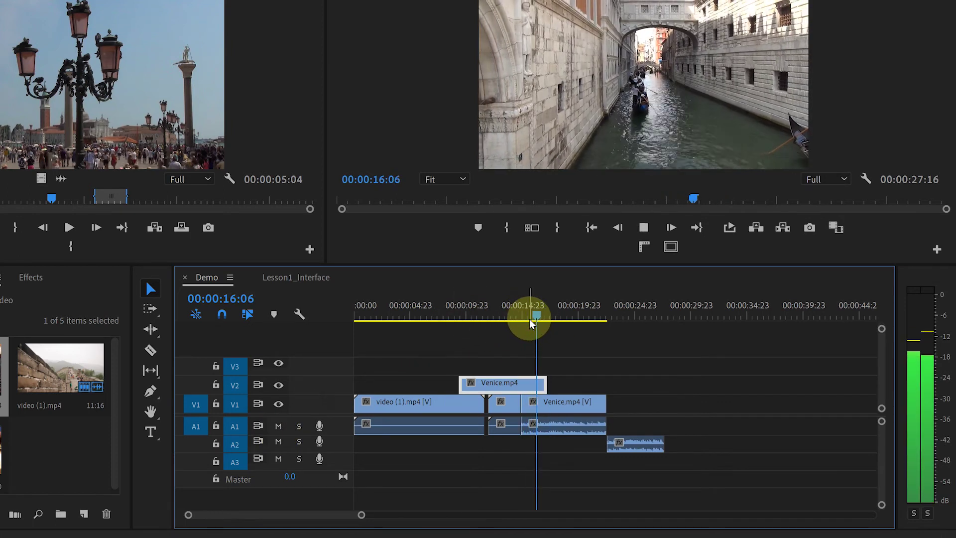
key("space")
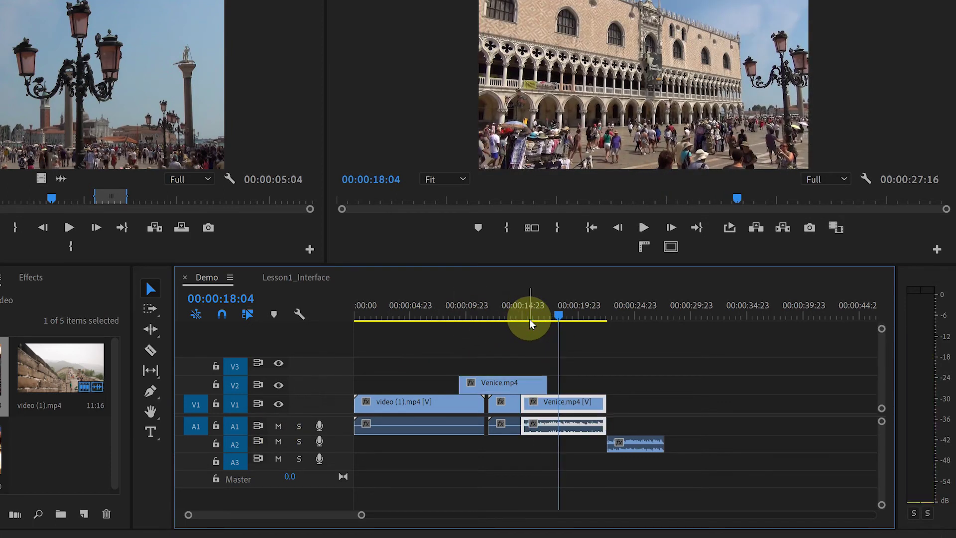
left_click(279, 404)
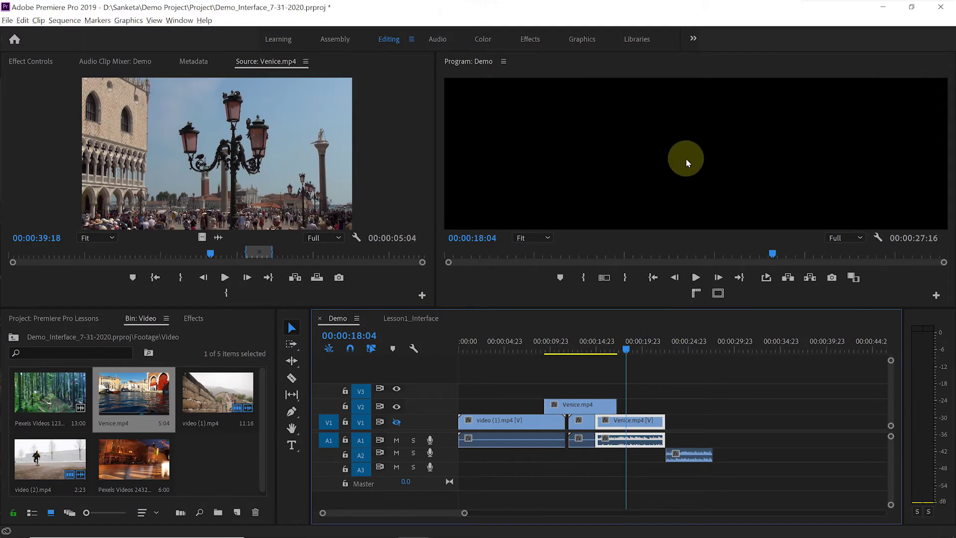
left_click(634, 354)
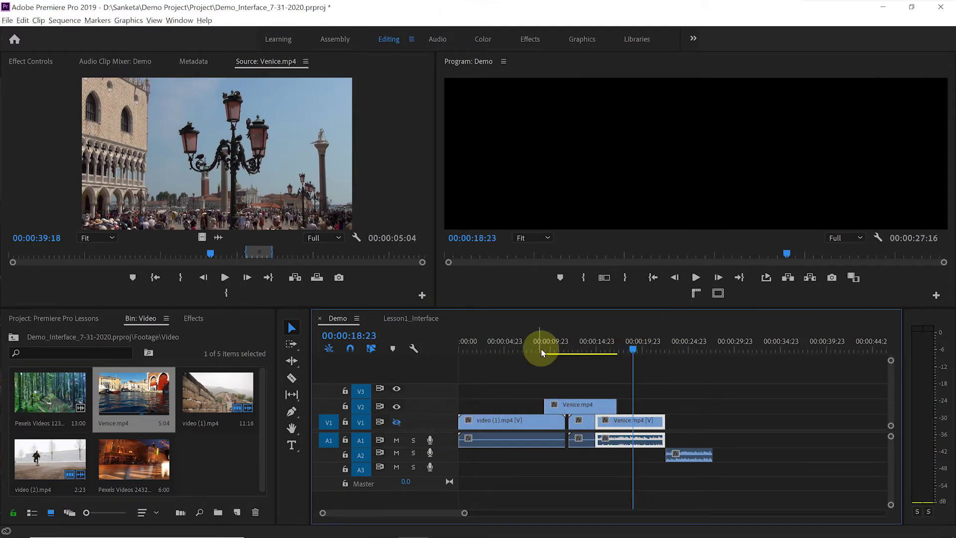
left_click_drag(544, 351, 559, 352)
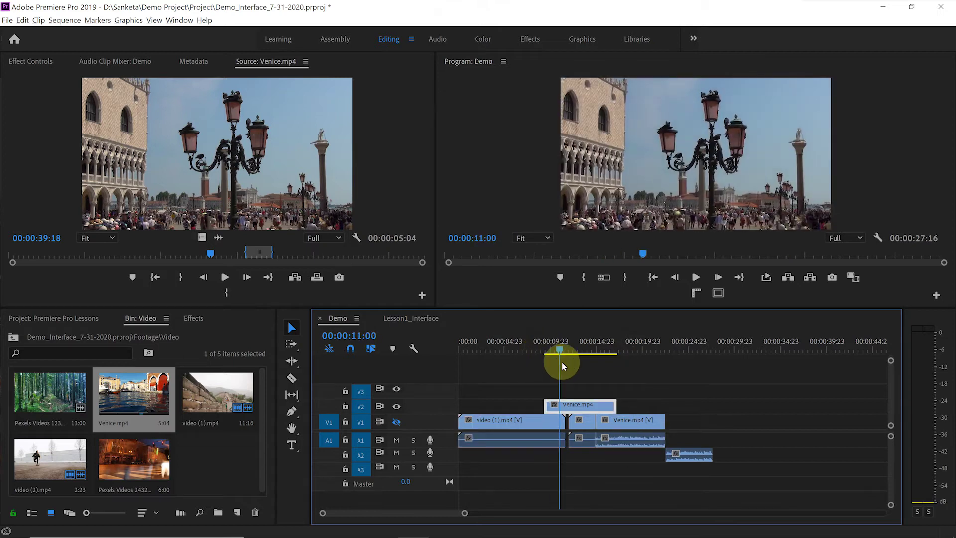
left_click(565, 402)
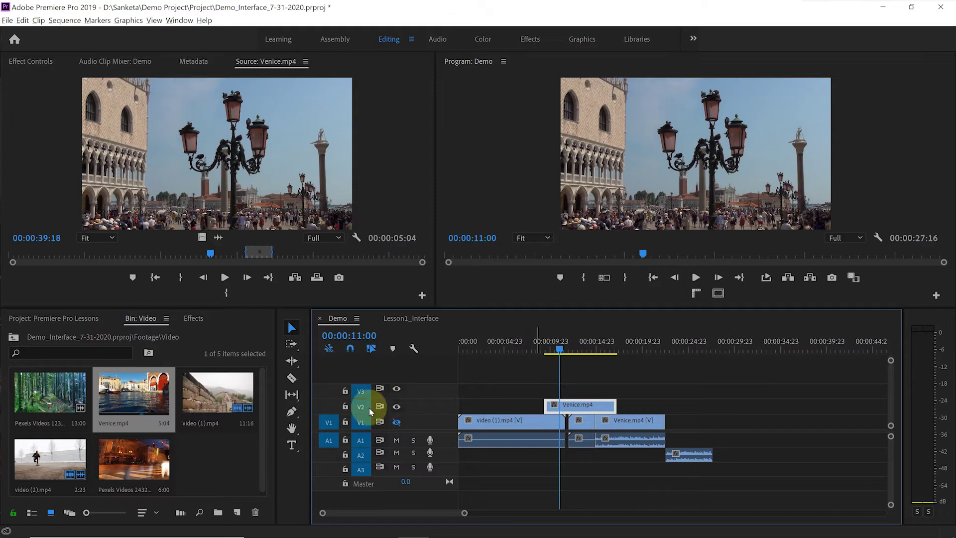
left_click(531, 348)
left_click(521, 438)
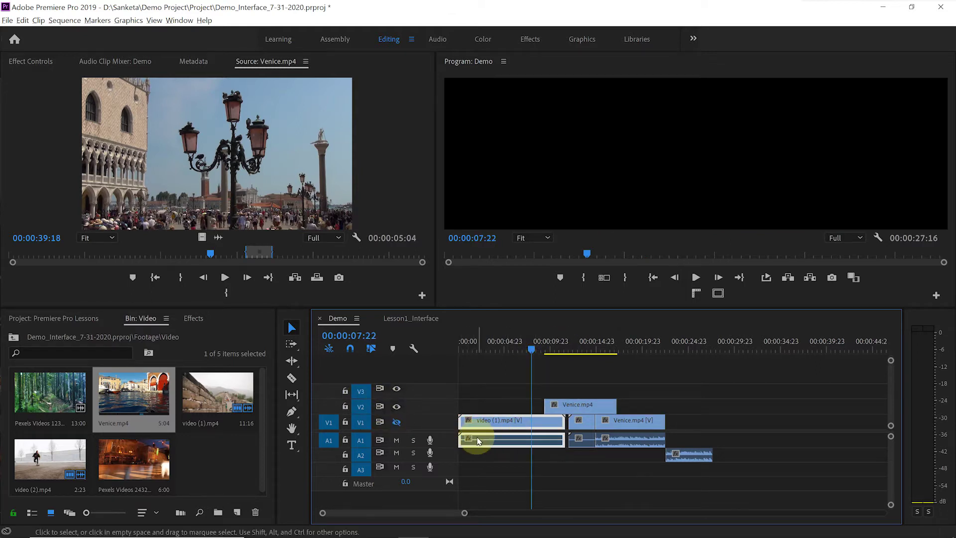
left_click(397, 422)
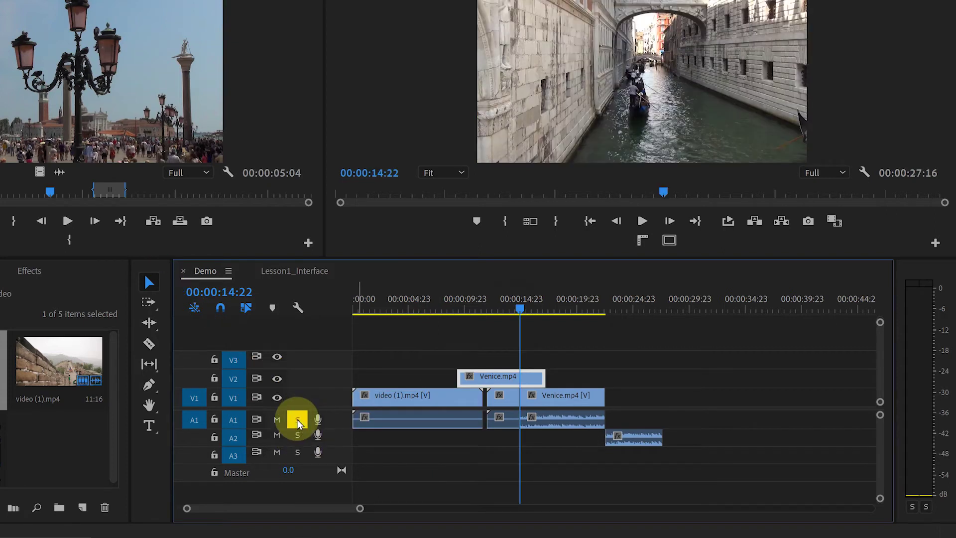
Play the Demo sequence from about 13 seconds with only A1 audible.
mouse_move(521, 310)
left_mouse_down()
mouse_move(508, 318)
mouse_move(517, 325)
left_mouse_up()
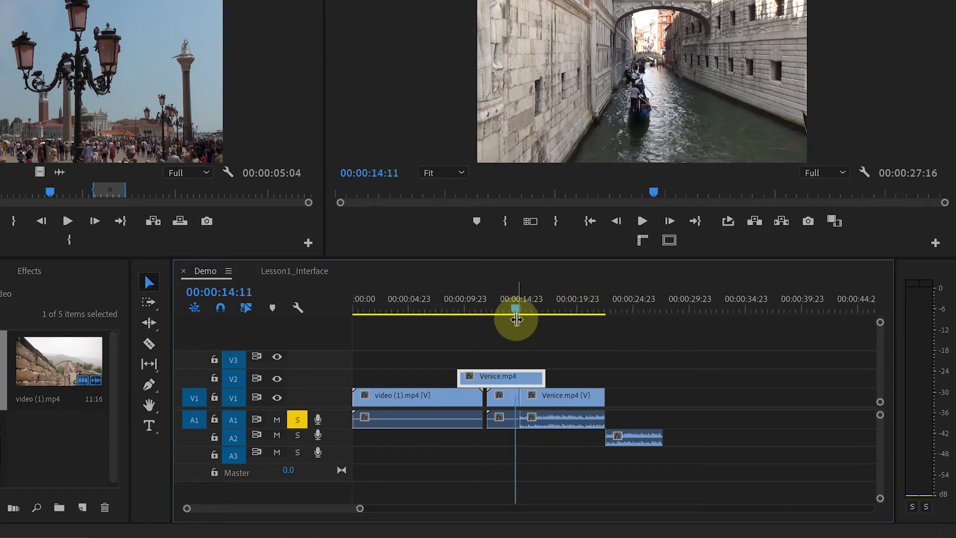
key("space")
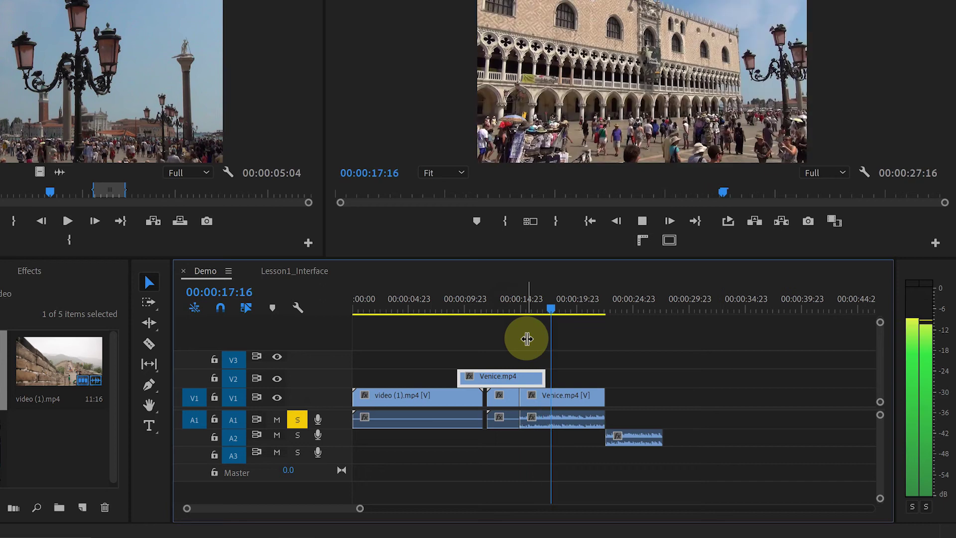
key("space")
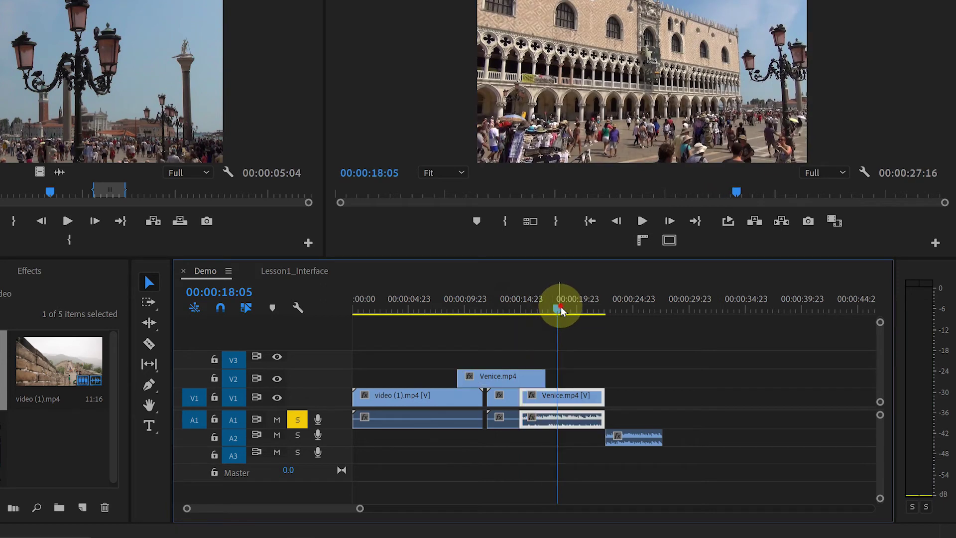
Play past the end of the clips, return to 16 seconds, and turn off A1's solo.
left_click_drag(560, 311, 613, 325)
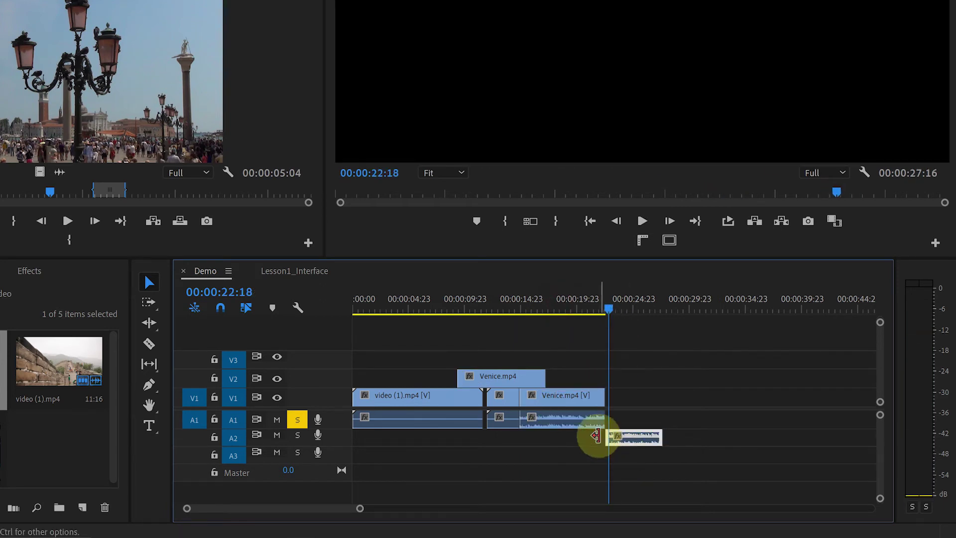
key("space")
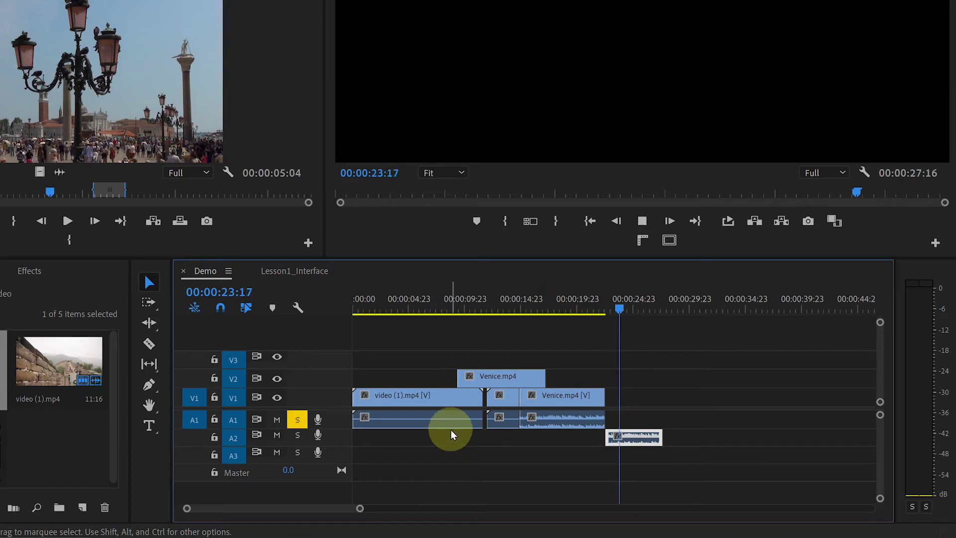
key("space")
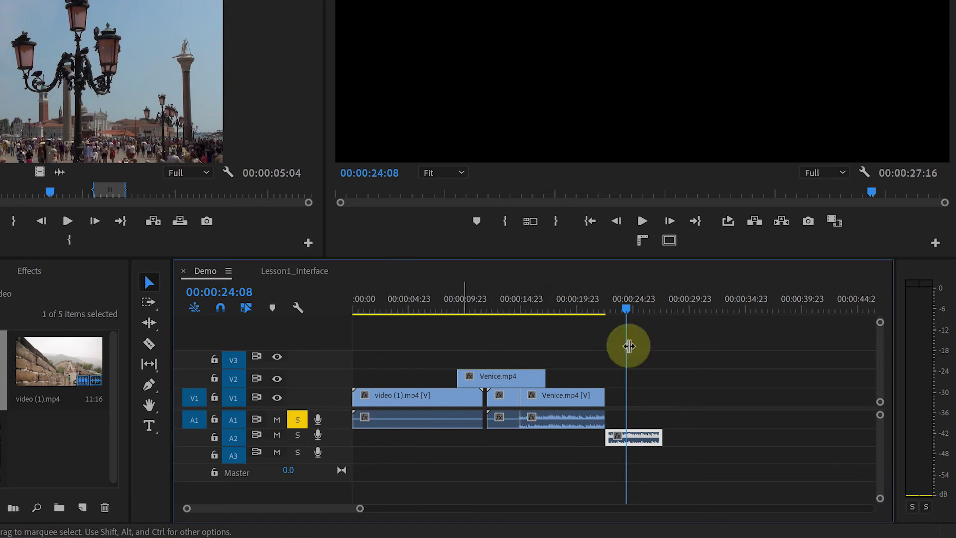
left_click(533, 309)
left_click(298, 420)
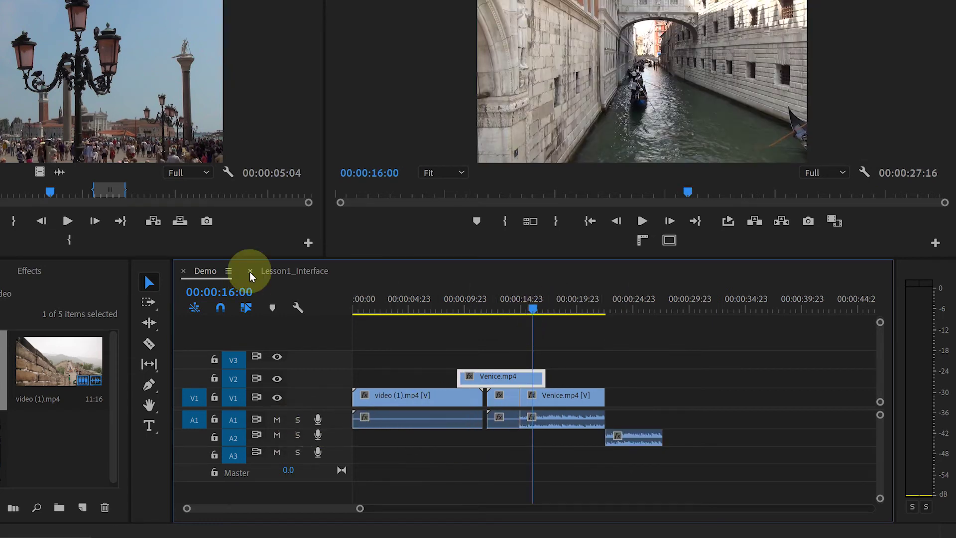
Switch to Lesson1_Interface, enlarge the audio tracks, and play it from about 43 seconds.
left_click(299, 271)
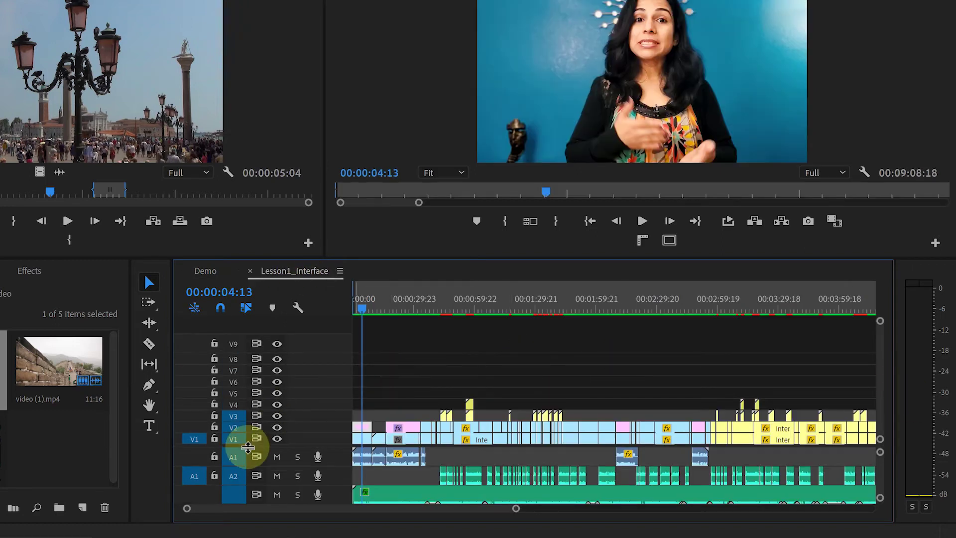
left_click_drag(246, 444, 268, 381)
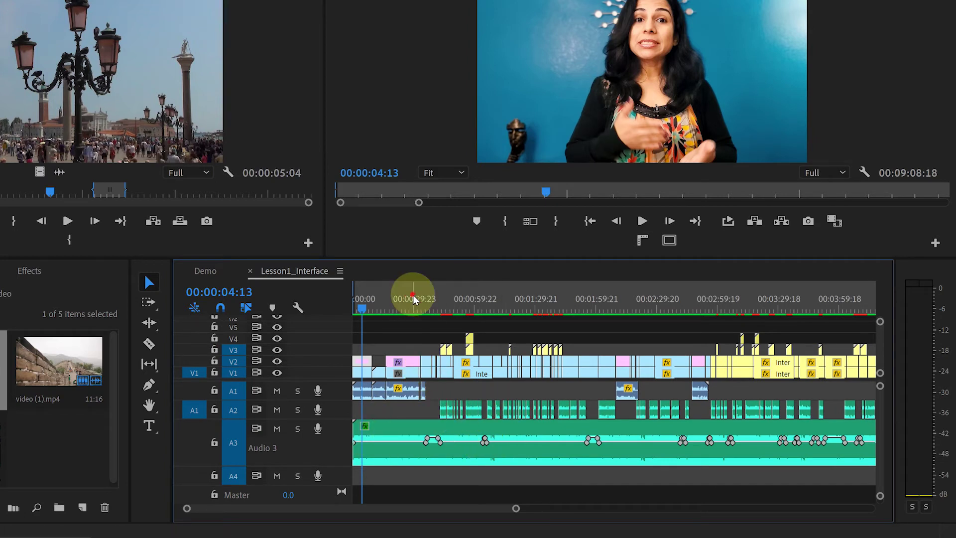
left_click_drag(413, 305, 379, 306)
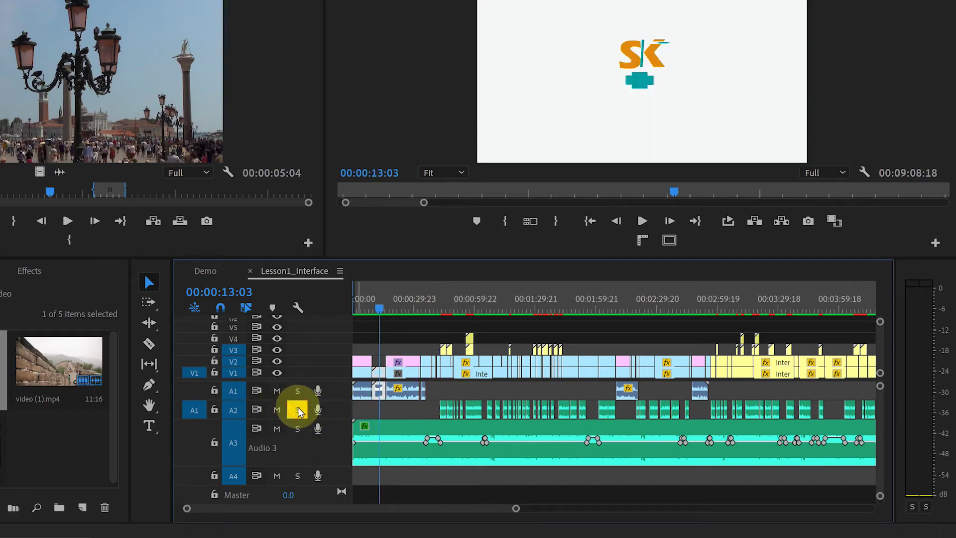
left_click_drag(379, 306, 445, 314)
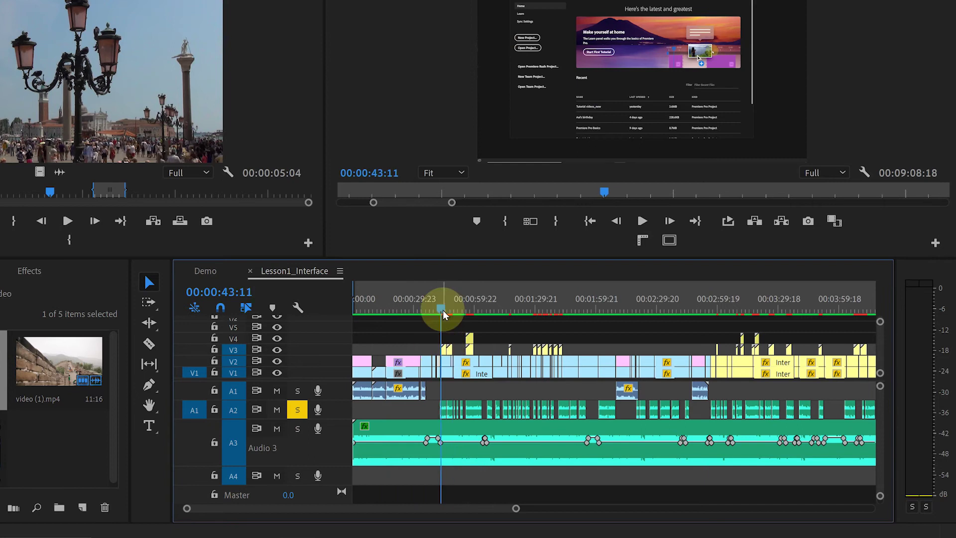
key("space")
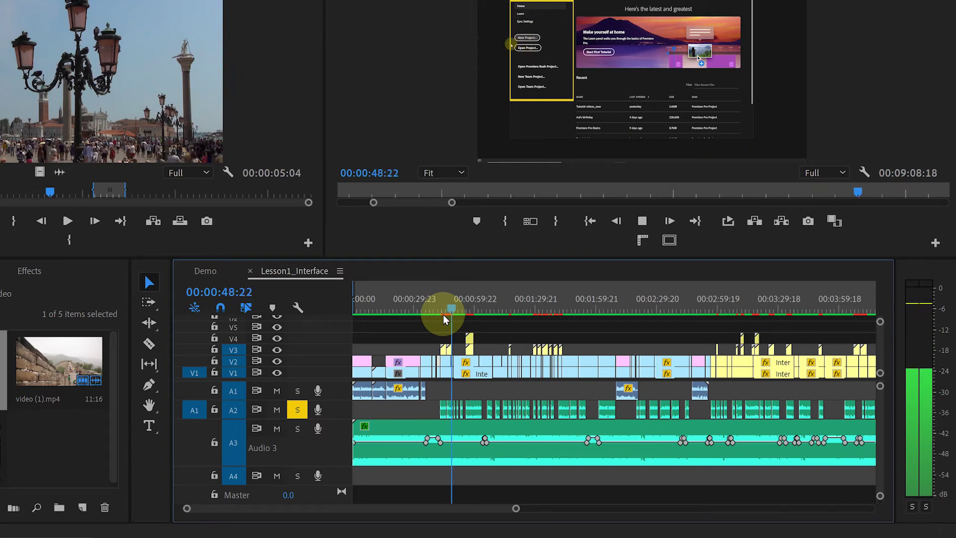
key("space")
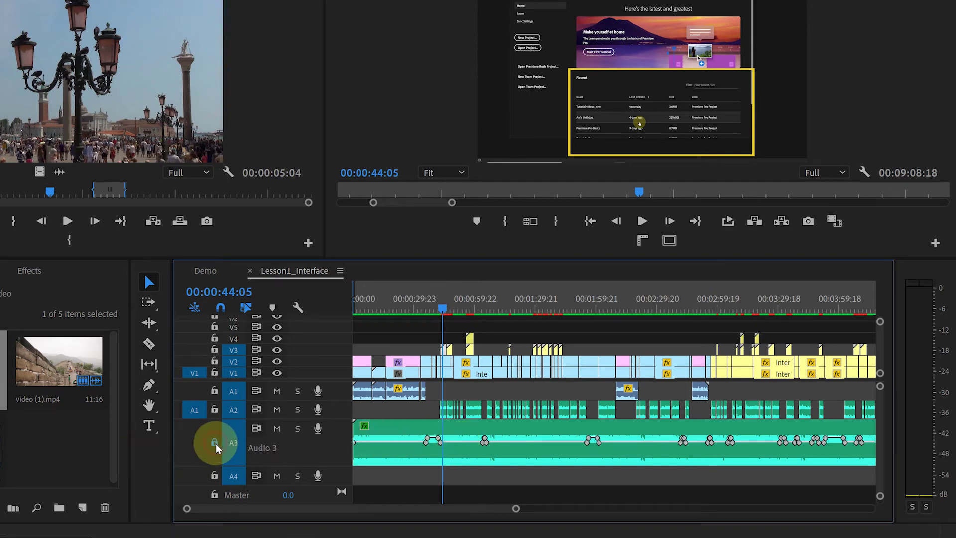
Select all clips with Audio 3 locked so it is skipped, then clear the selection.
left_click(391, 315)
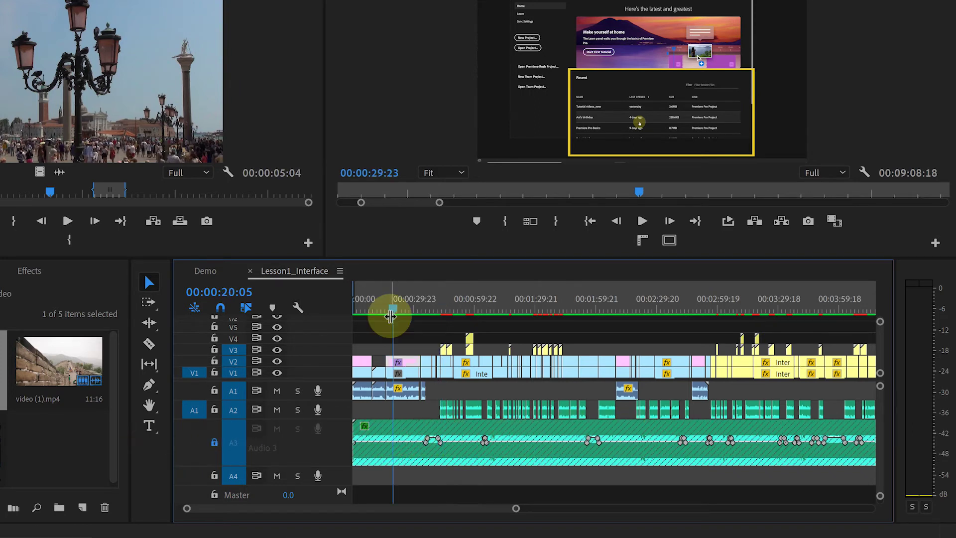
key("ctrl+a")
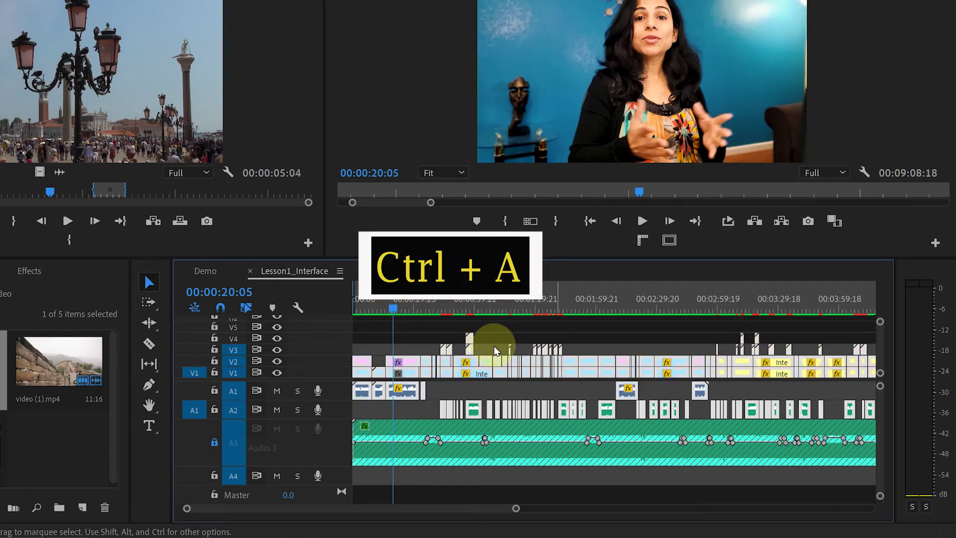
left_click_drag(515, 508, 811, 504)
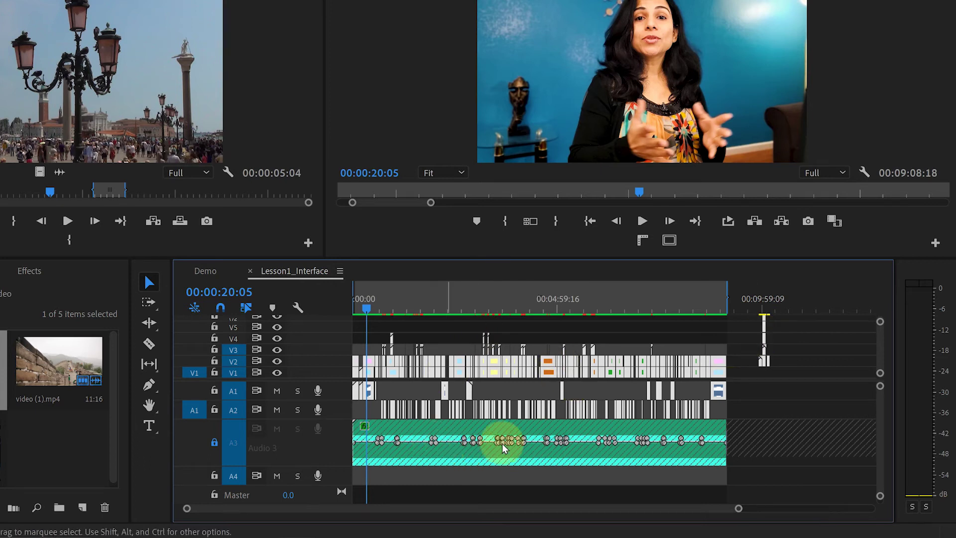
left_click(581, 443)
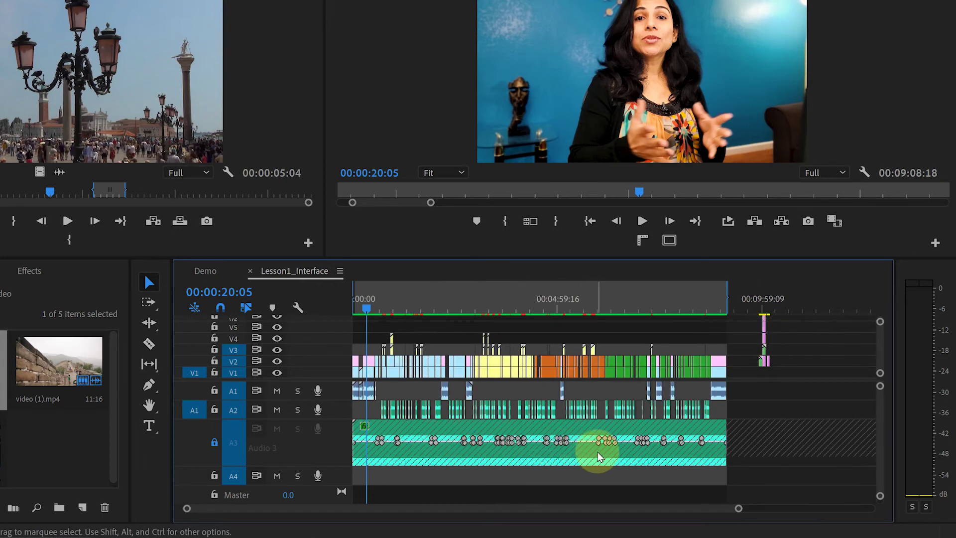
Unlock the Audio 3 track and return to the Demo sequence.
key("Up")
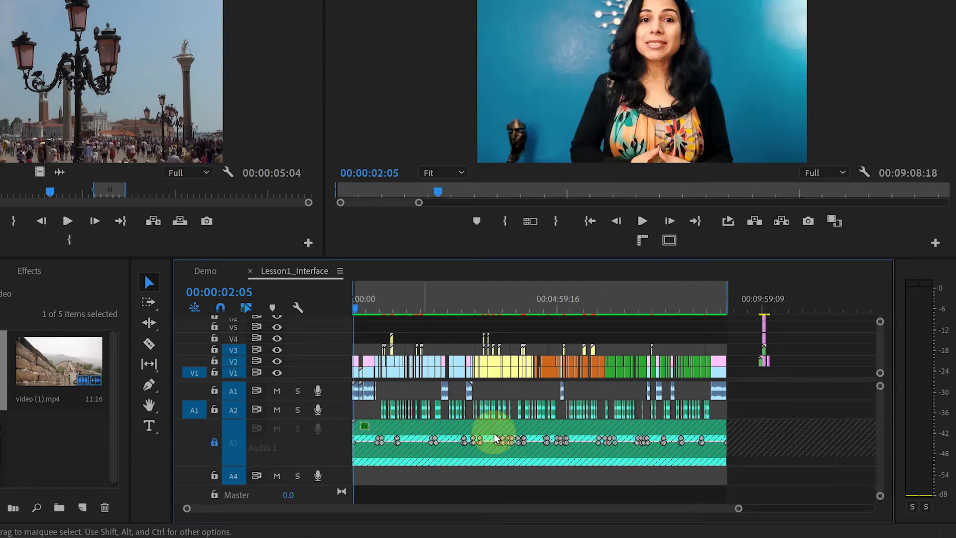
key("Down")
left_click(214, 442)
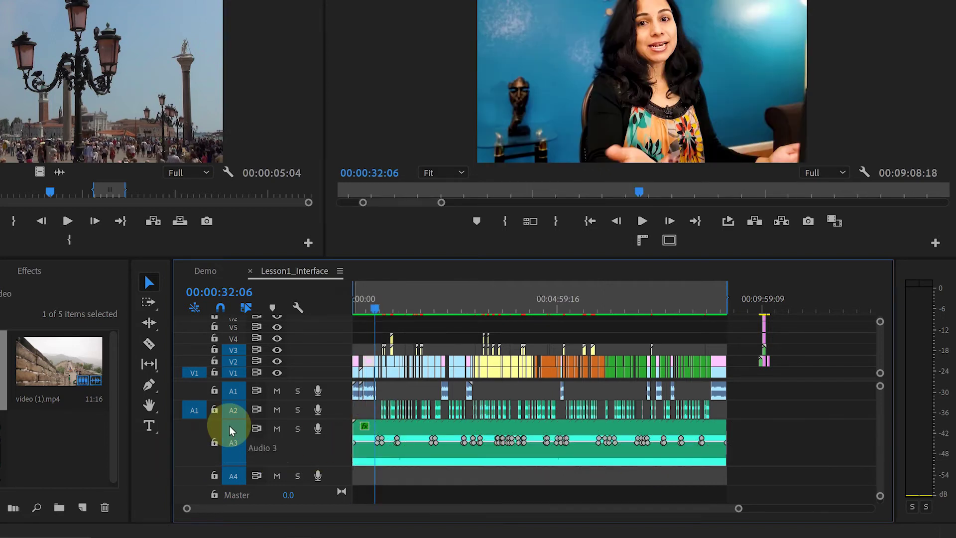
left_click(206, 271)
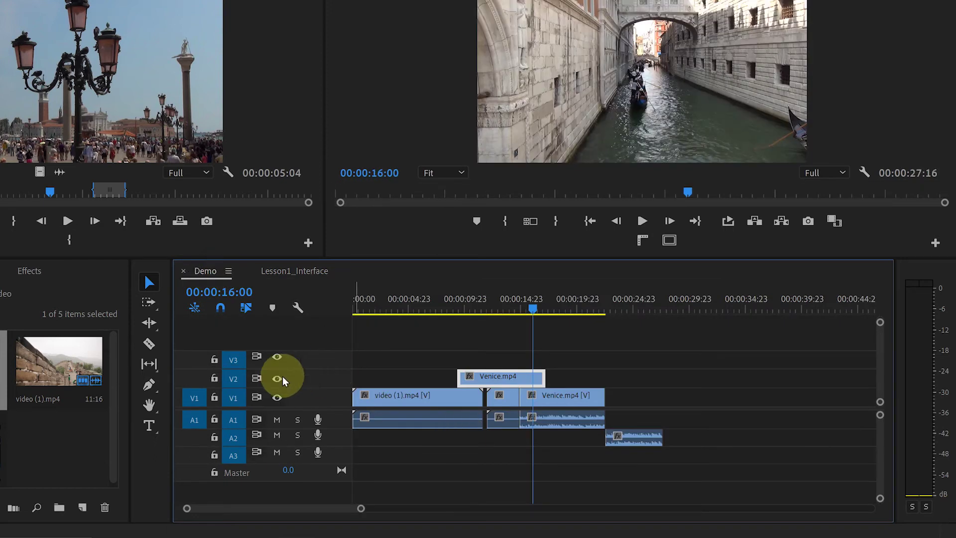
Add three video and two audio tracks to Demo, giving tracks V1–V5 and A1–A5.
right_click(317, 340)
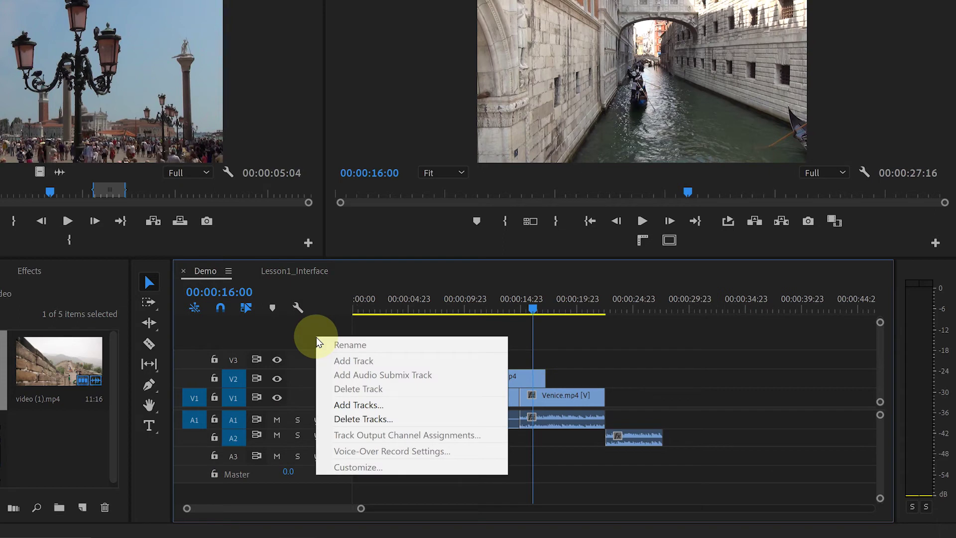
left_click(349, 410)
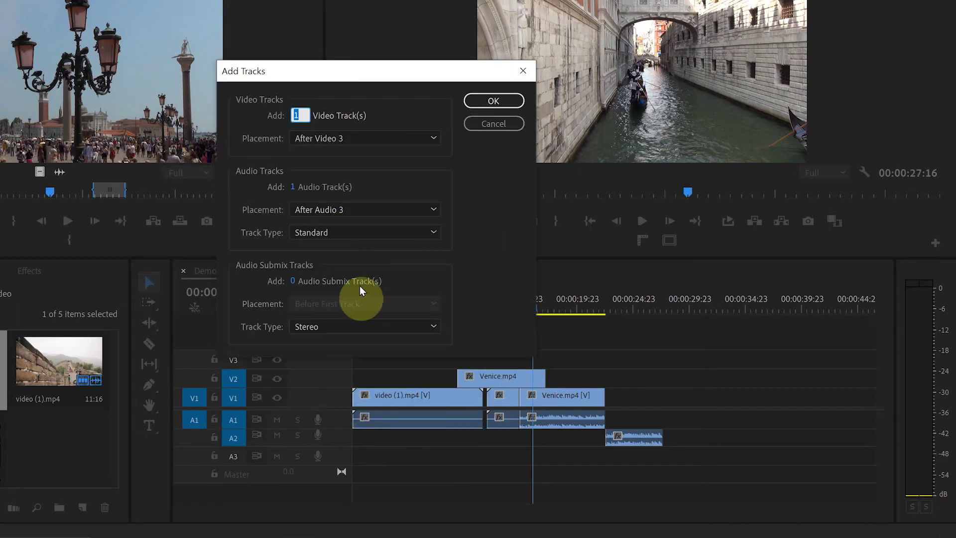
type("3")
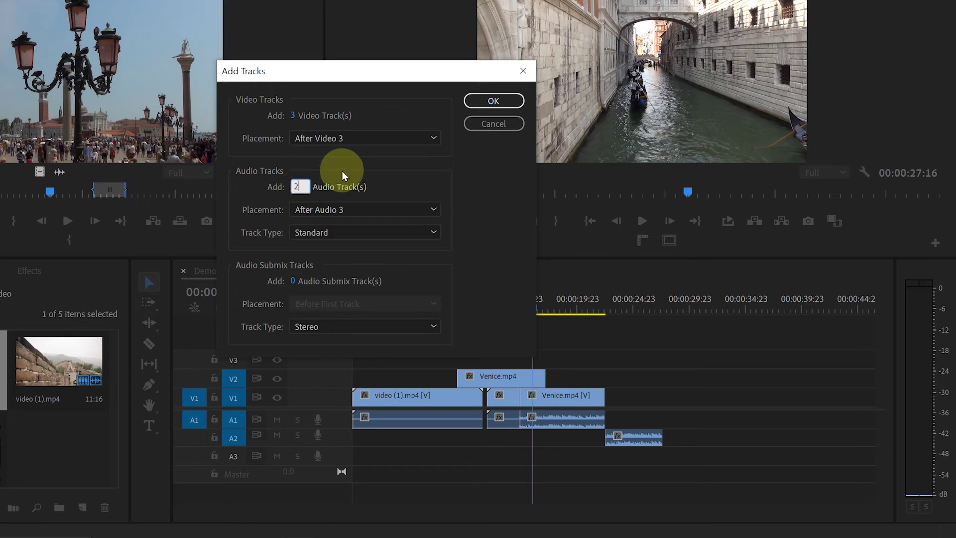
type("2")
left_click(491, 101)
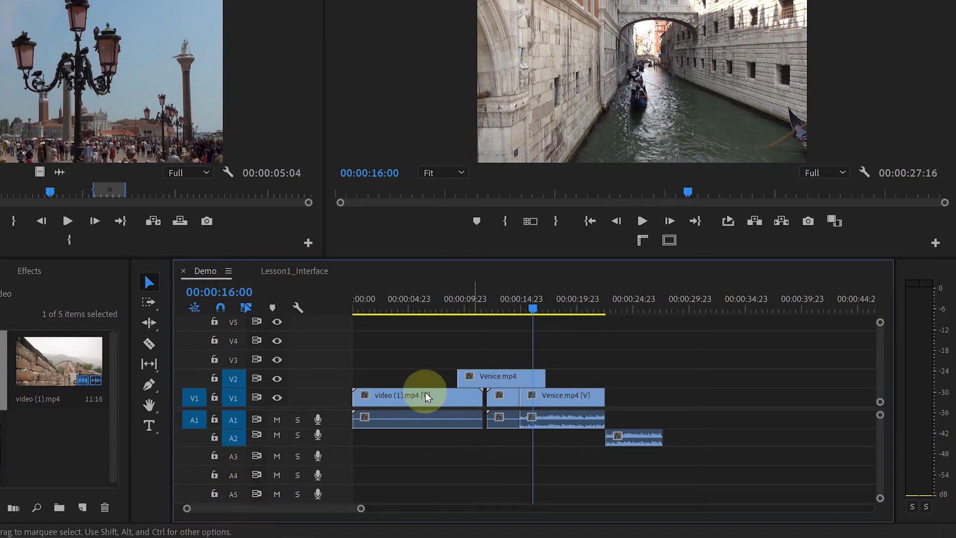
right_click(318, 320)
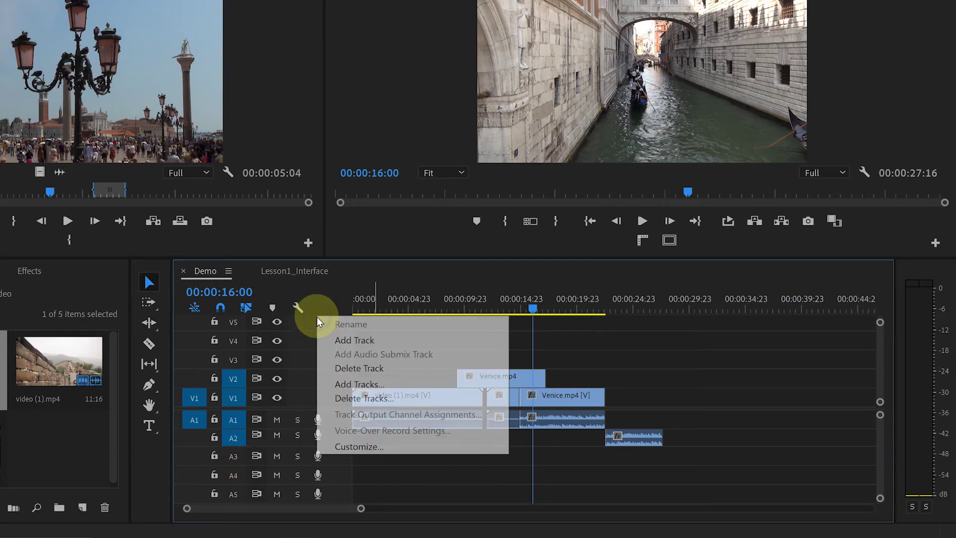
Delete all empty video tracks from Demo, leaving V1 and V2, then save the project.
left_click(372, 398)
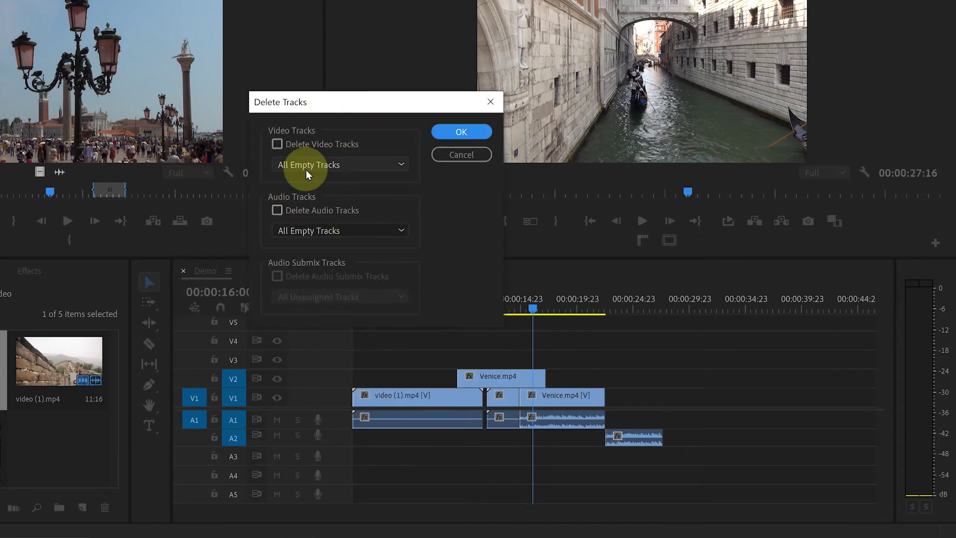
left_click(396, 164)
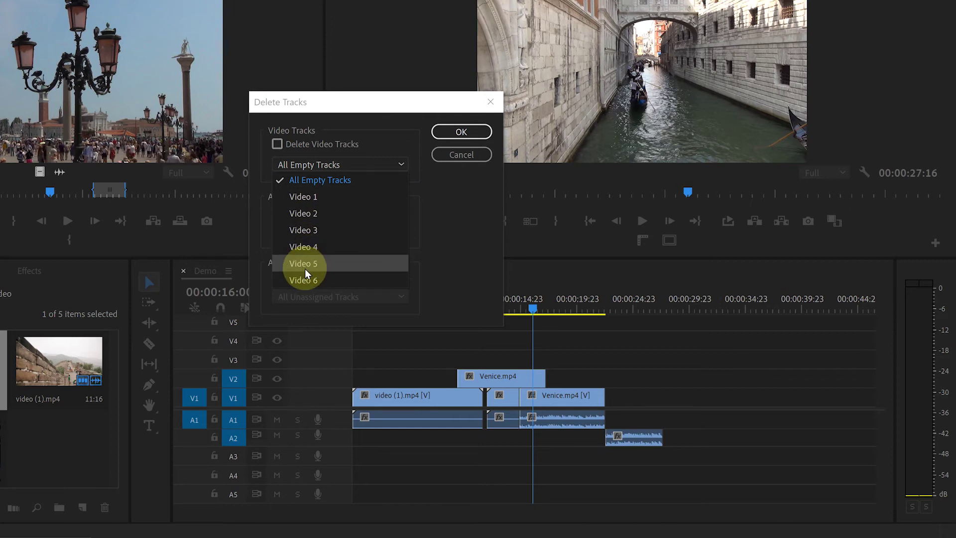
left_click(318, 181)
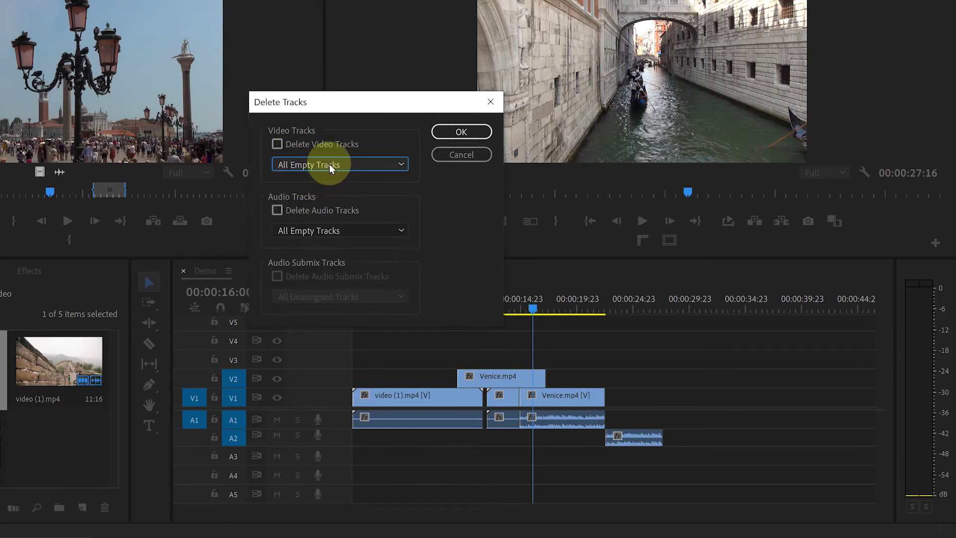
left_click(278, 145)
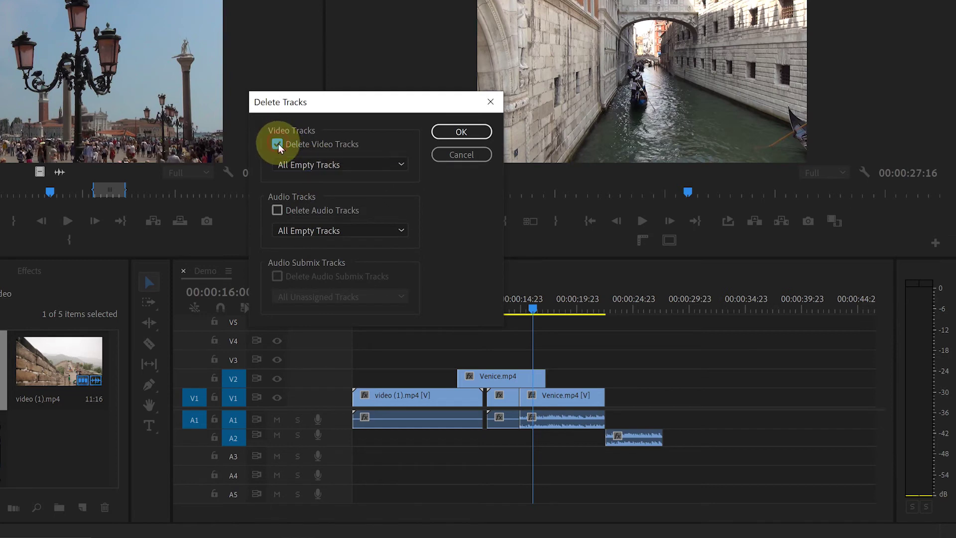
left_click(460, 132)
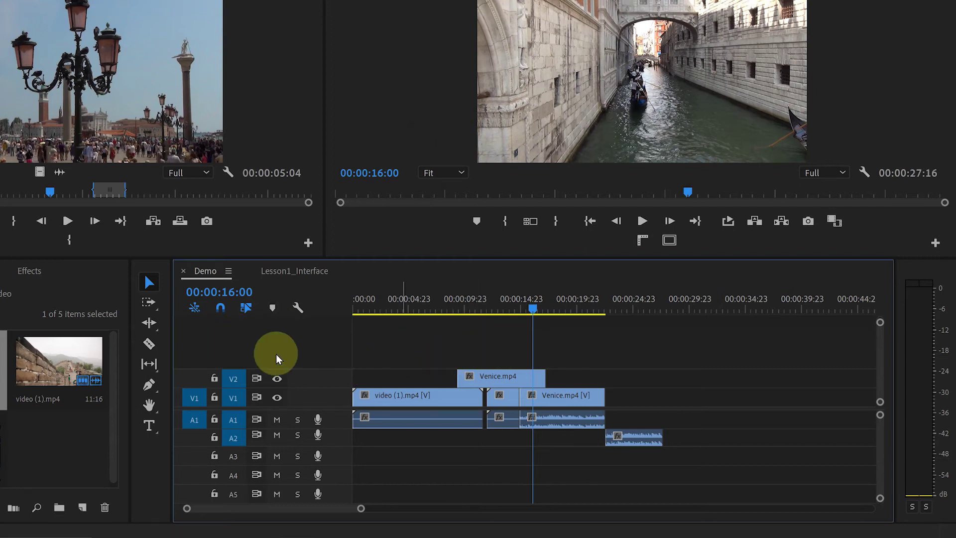
key("ctrl+s")
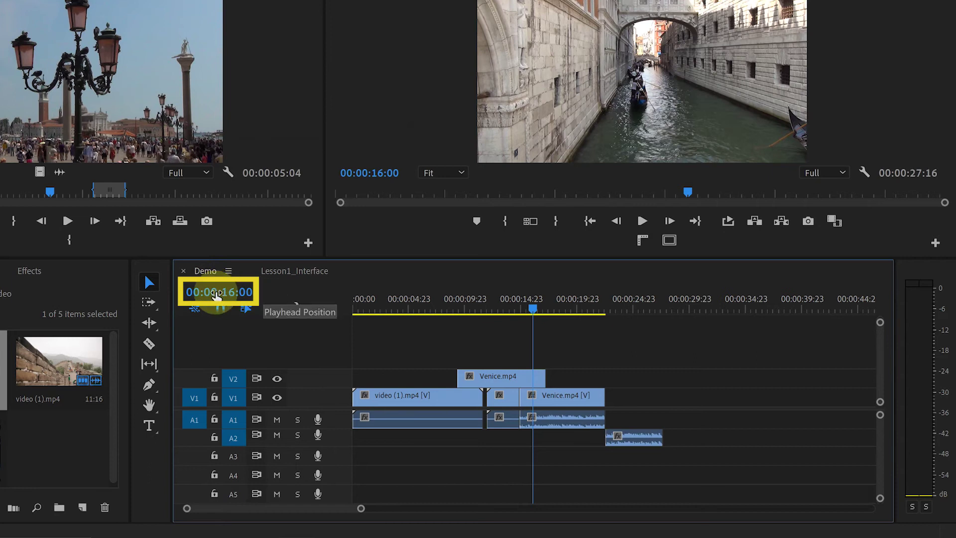
Move the playhead to 00:00:11:10, then open the Sequences bin as a list.
left_click(216, 294)
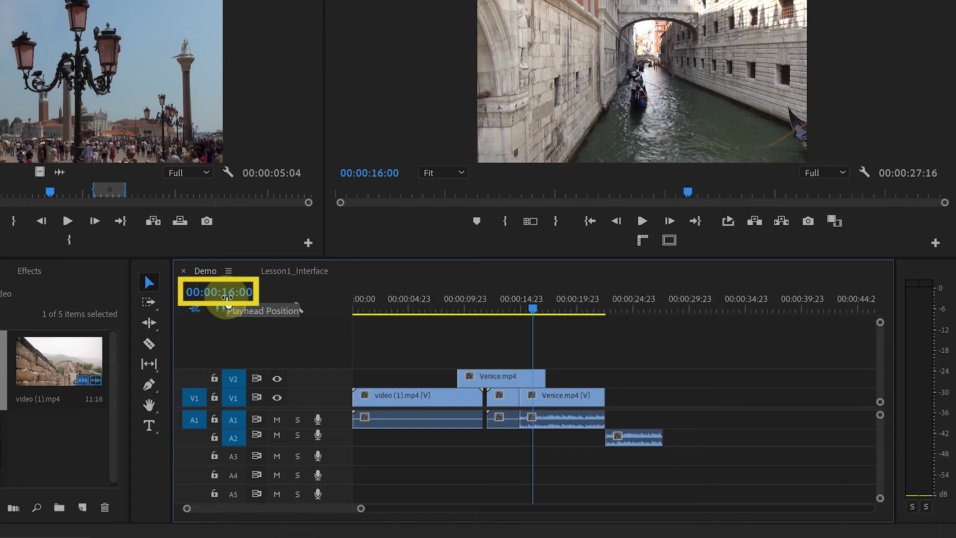
mouse_move(532, 308)
left_mouse_down()
mouse_move(455, 319)
mouse_move(500, 311)
left_mouse_up()
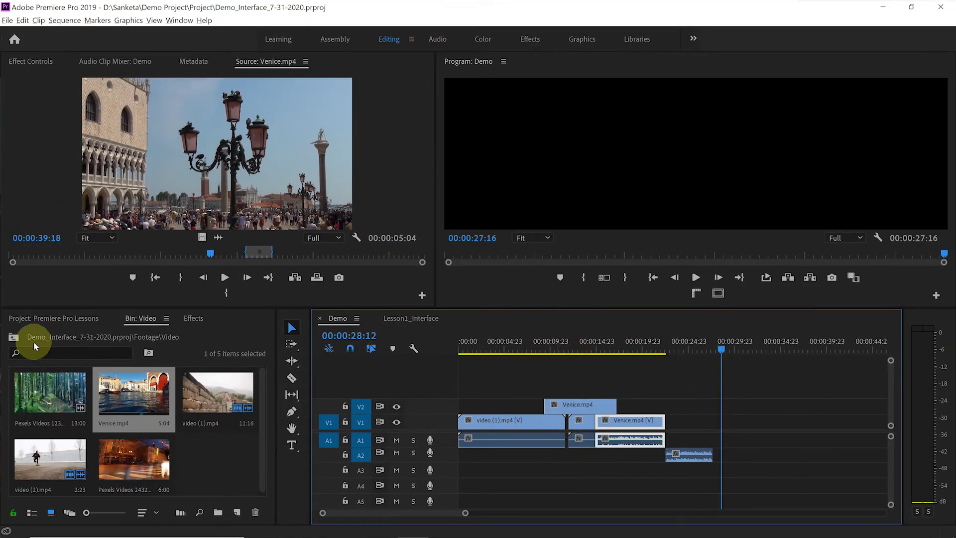
left_click(14, 339)
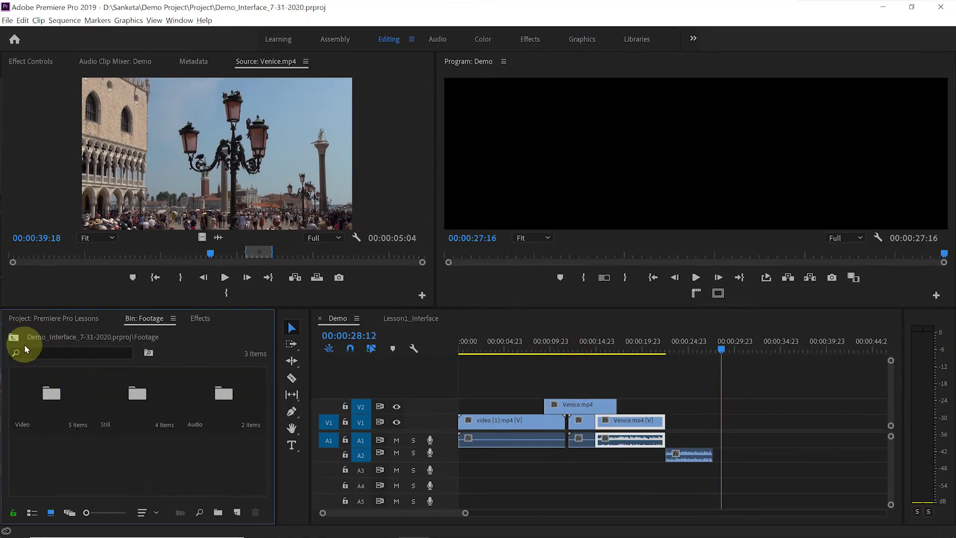
left_click(14, 340)
double_click(128, 402)
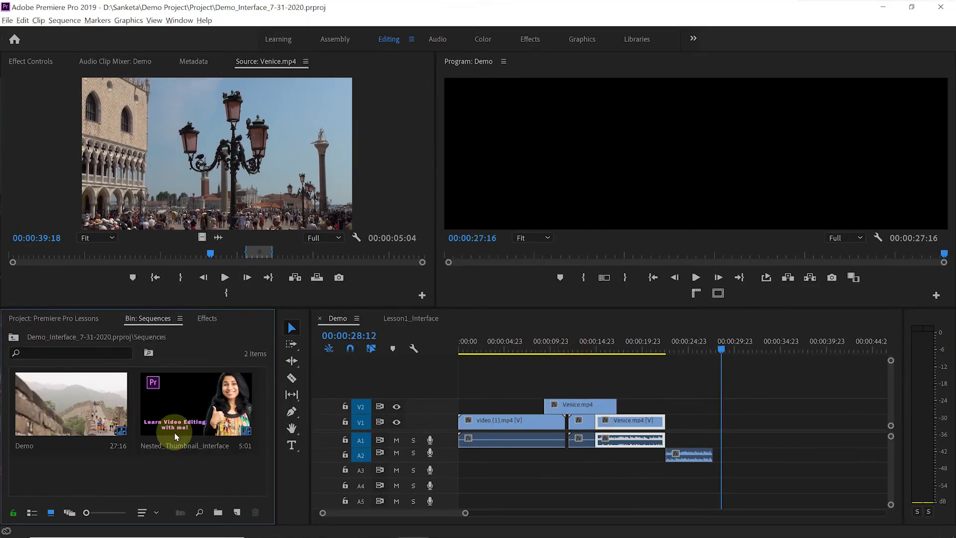
left_click(32, 512)
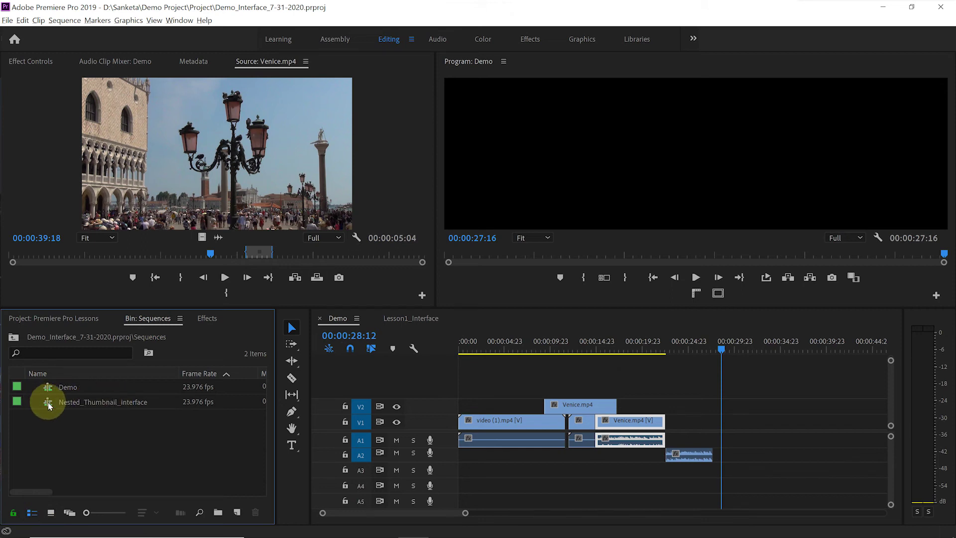
Drop Nested_Thumbnail_Interface after the Venice clips on V1 as one nested clip and preview it.
left_click_drag(48, 405, 742, 432)
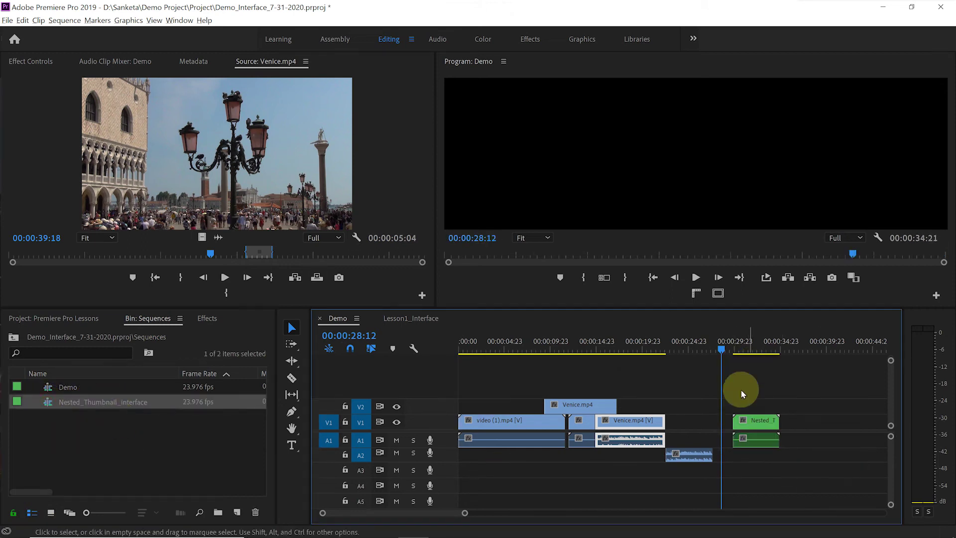
left_click_drag(739, 351, 747, 349)
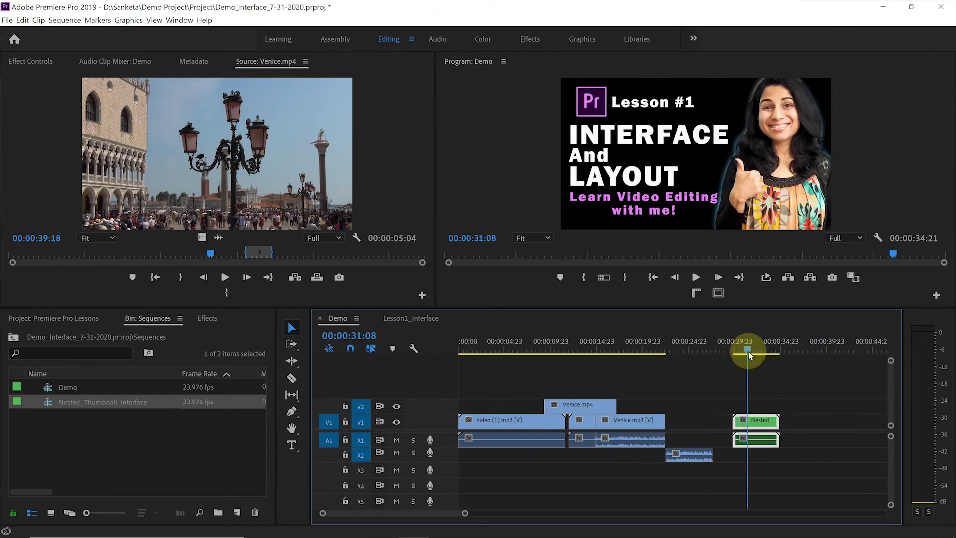
left_click(751, 439)
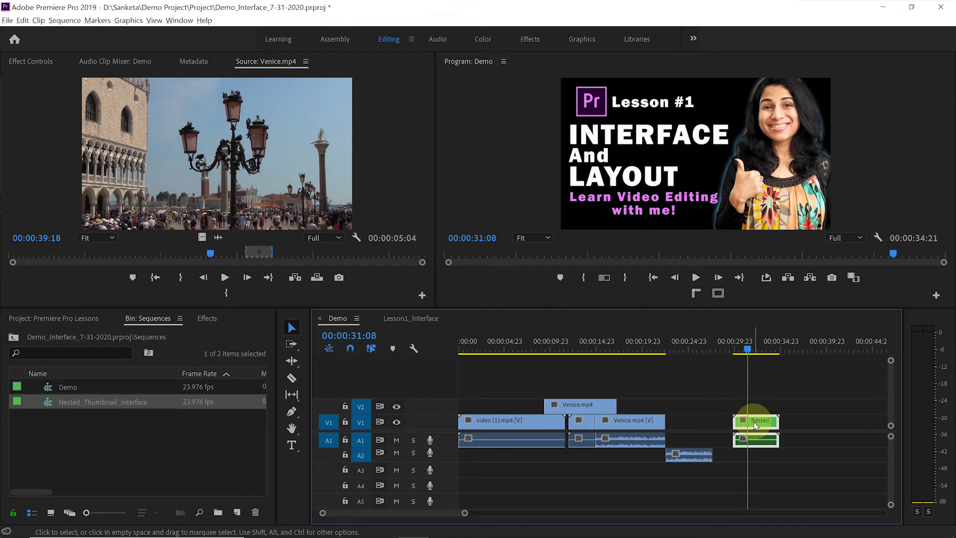
left_click_drag(747, 348, 784, 370)
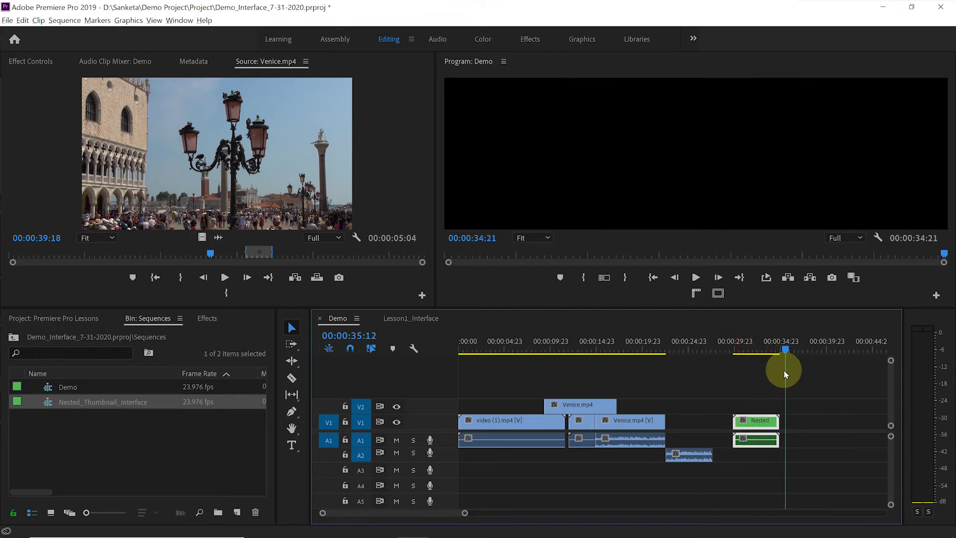
Insert Nested_Thumbnail_Interface again as individual clips with the nest toggle off.
left_click(329, 350)
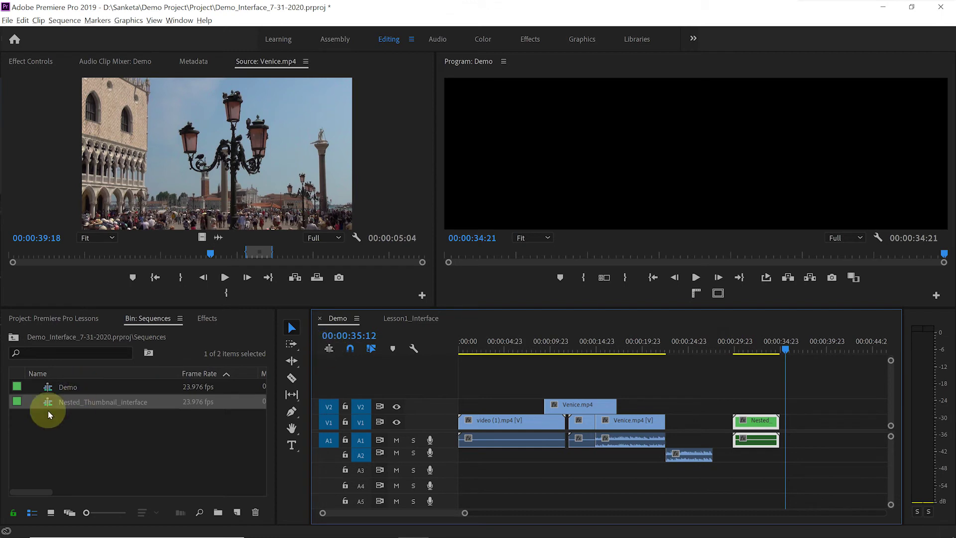
left_click_drag(48, 403, 801, 438)
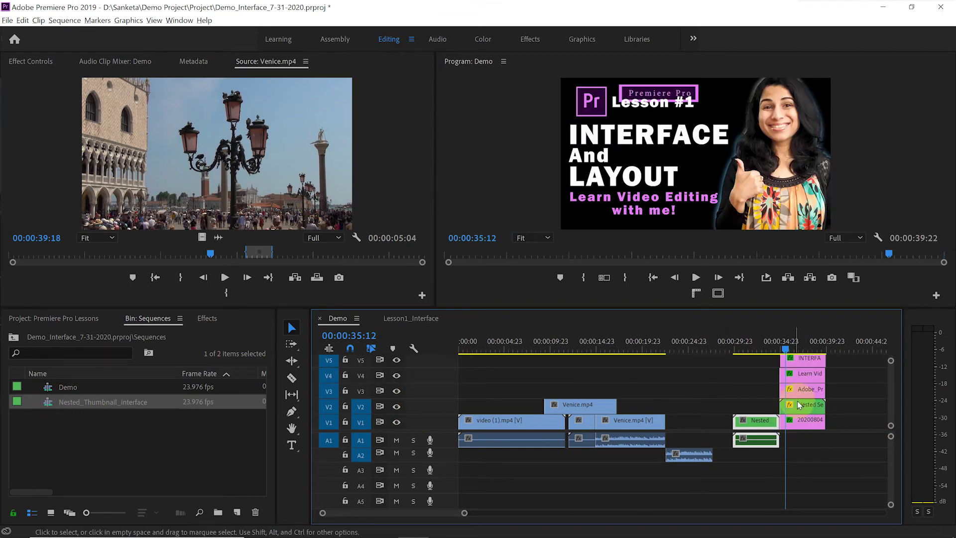
scroll(890, 418, "up", 5)
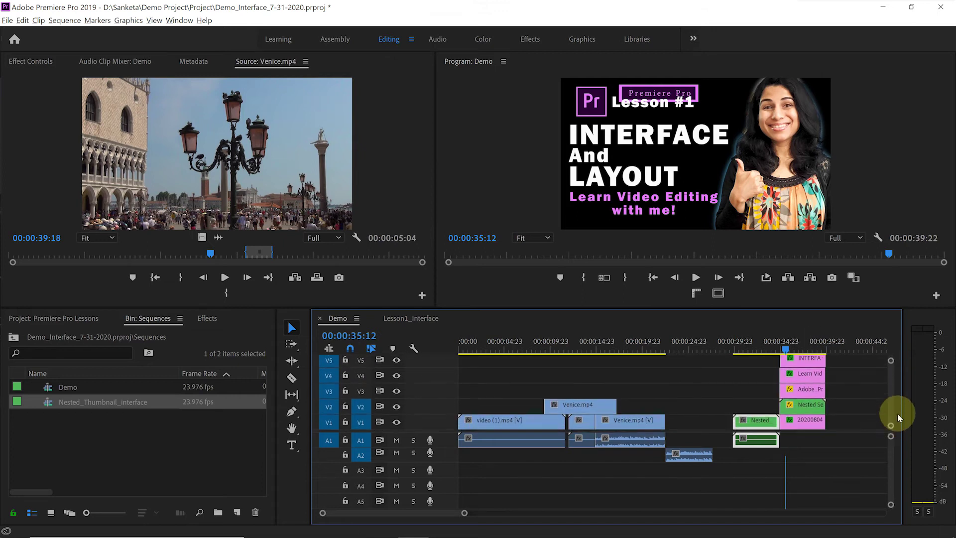
scroll(840, 369, "down", 3)
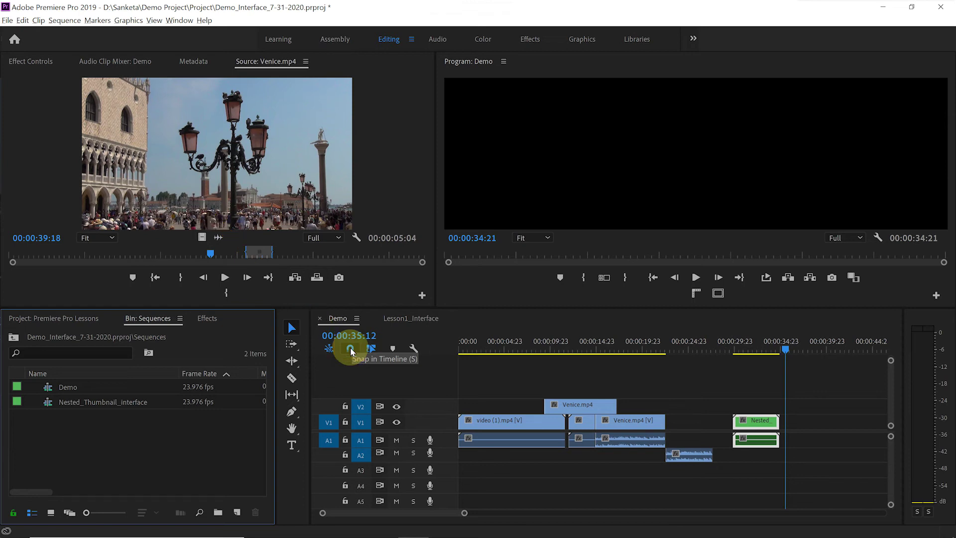
Add the Venice canal section and a second section marked to 00:00:42:20 after the Nested clip.
left_click(250, 254)
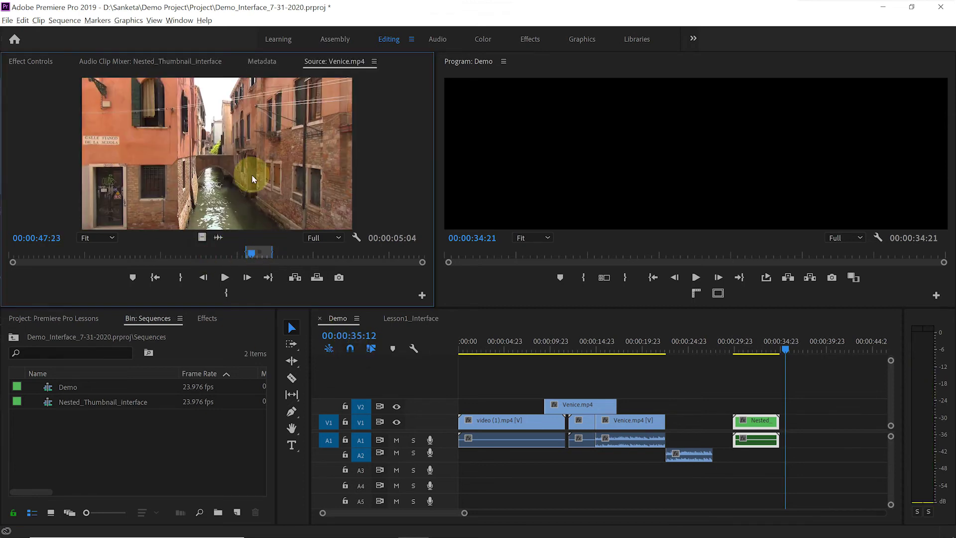
left_click_drag(229, 180, 747, 407)
left_click_drag(102, 193, 26, 202)
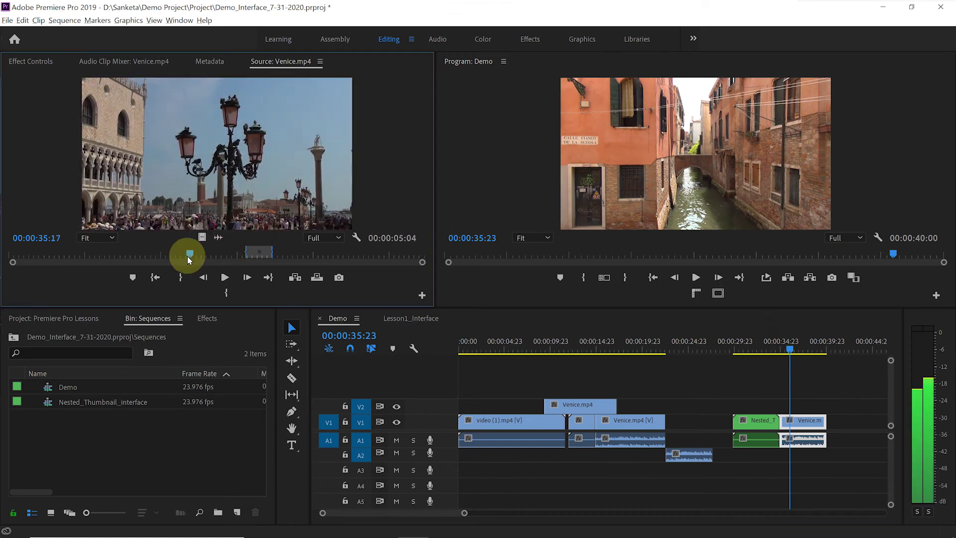
key("i")
left_click_drag(189, 259, 226, 259)
key("o")
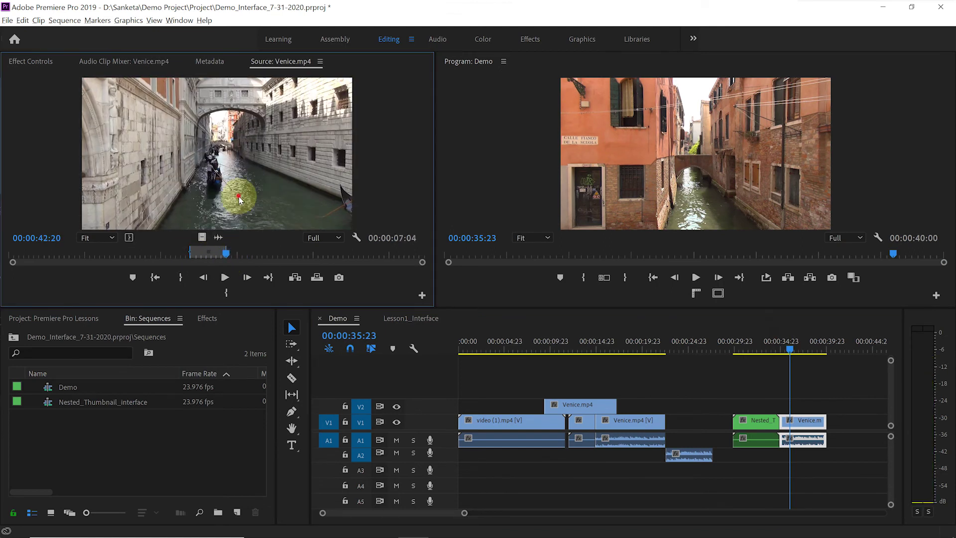
left_click_drag(239, 199, 842, 438)
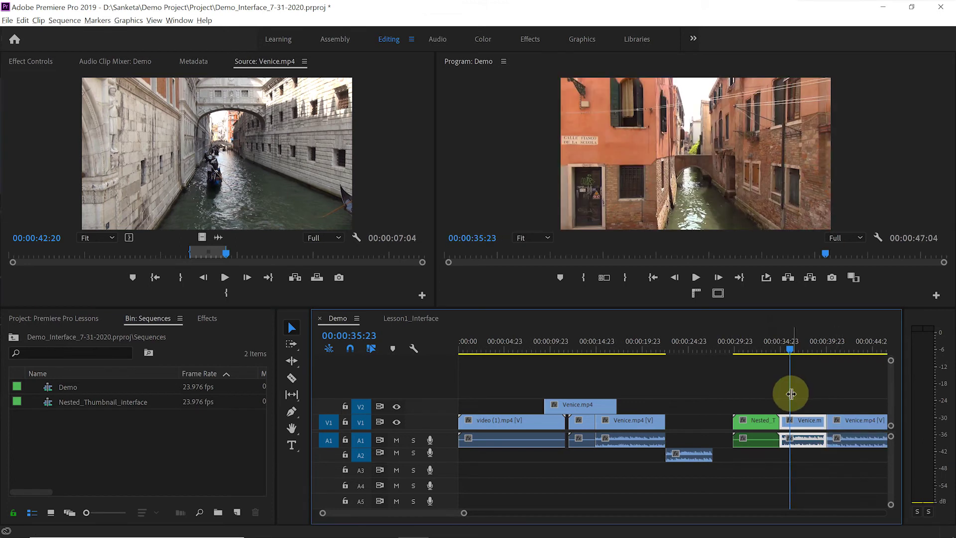
Overwrite a further Venice section ending at 00:00:55:16 onto the sequence end, then enable snapping.
key("minus")
left_click(659, 351)
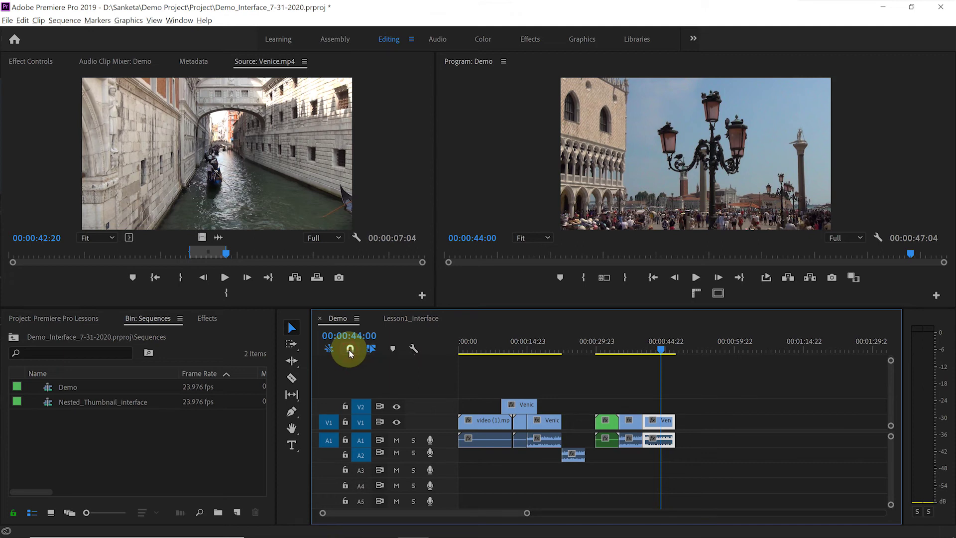
left_click(236, 254)
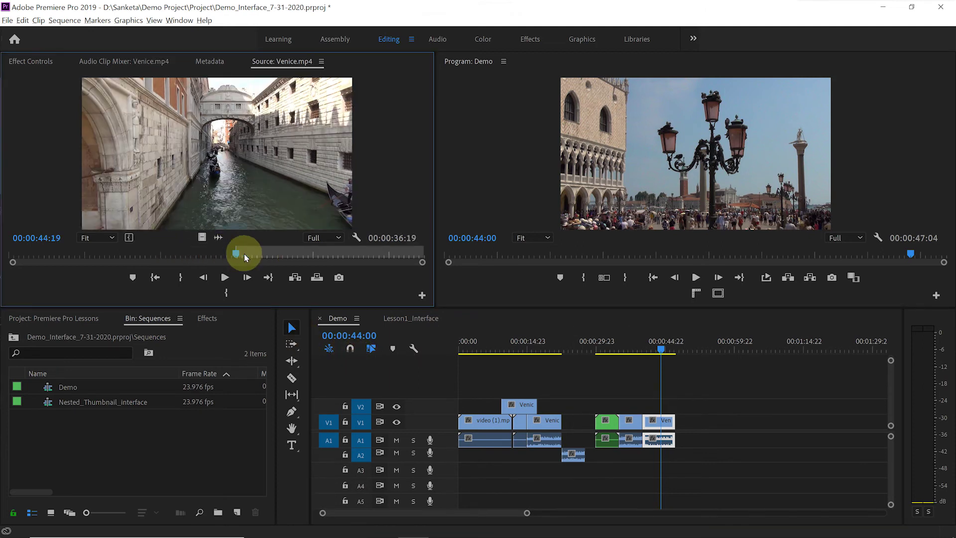
left_click_drag(245, 253, 290, 254)
key("o")
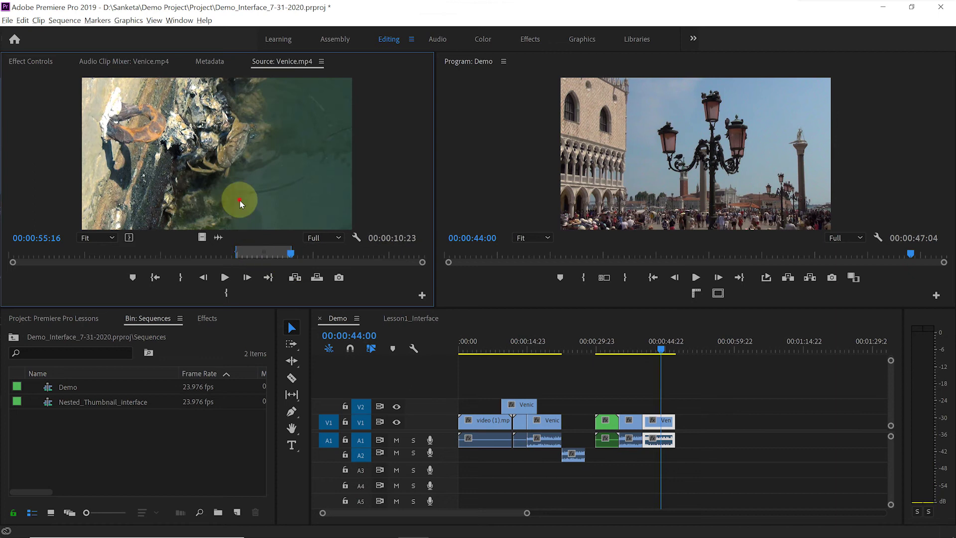
left_click_drag(240, 200, 660, 438)
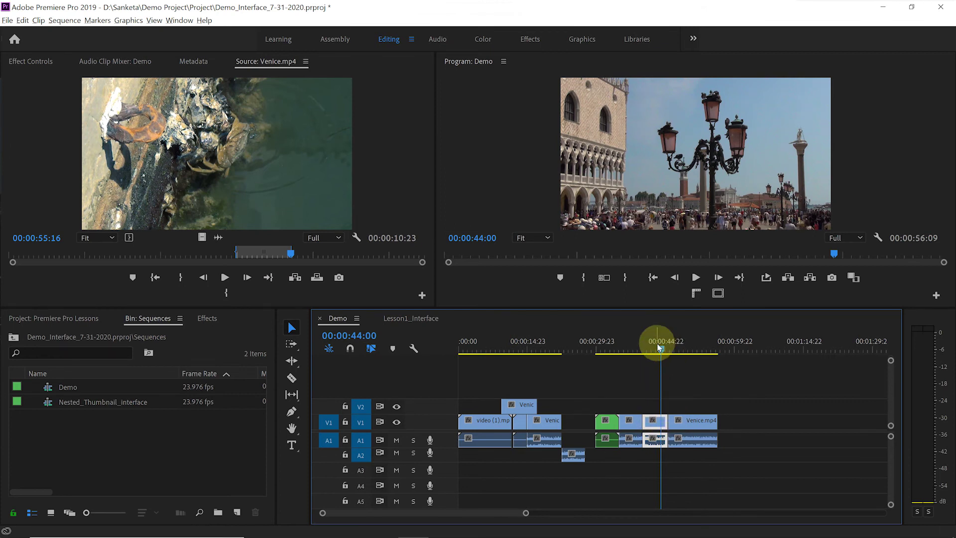
left_click(660, 347)
left_click(350, 351)
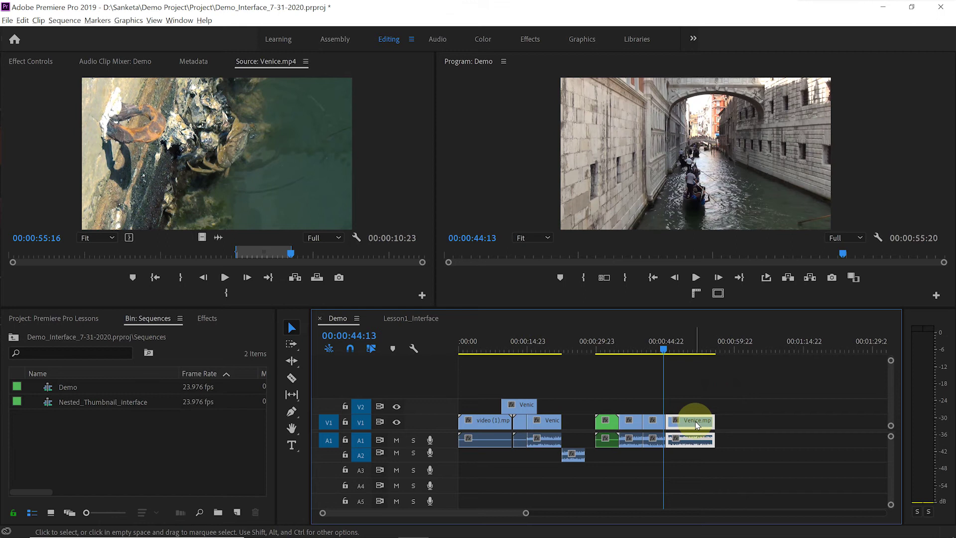
Place the last Venice.mp4 clip at the sequence end and turn off Linked Selection.
mouse_move(698, 425)
left_mouse_down()
mouse_move(773, 425)
mouse_move(697, 427)
left_mouse_up()
left_click(654, 423)
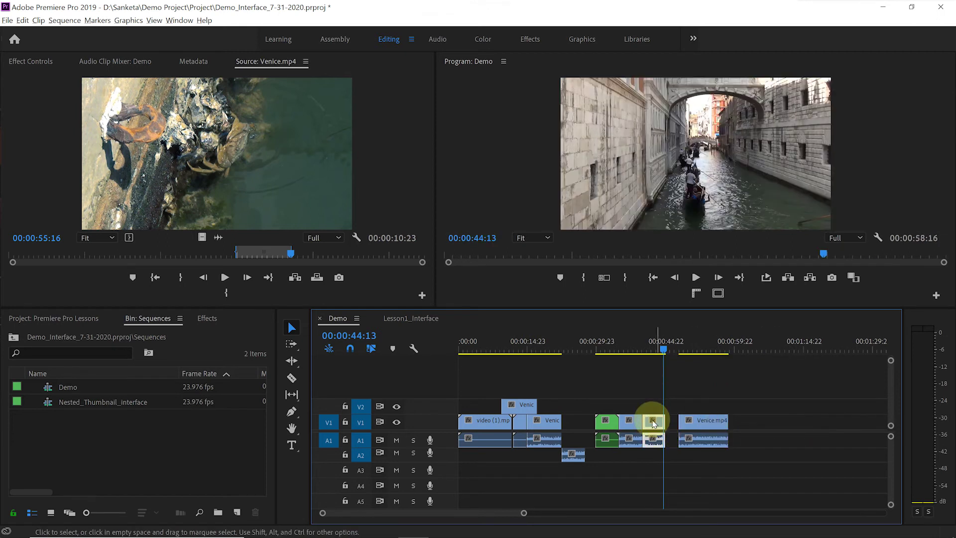
left_click(705, 423)
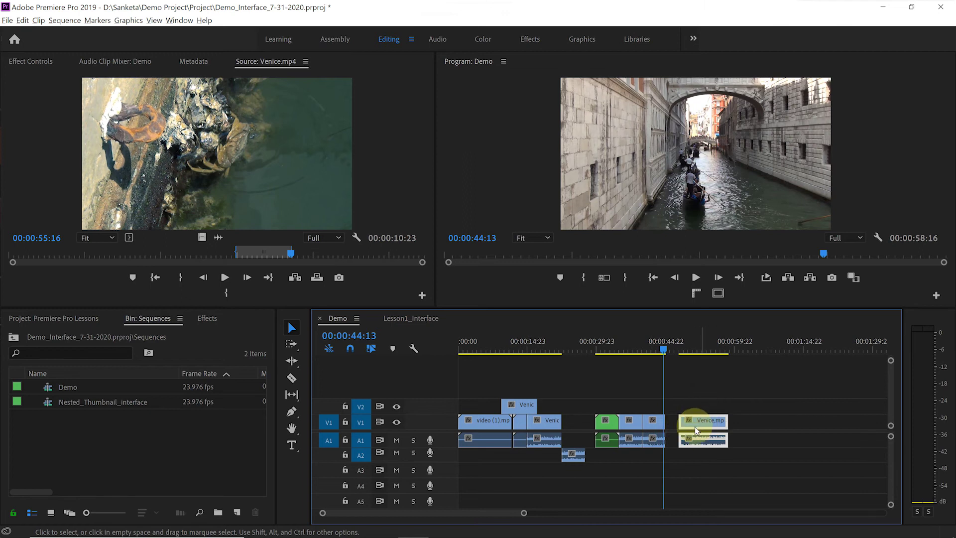
left_click(371, 349)
left_click(700, 421)
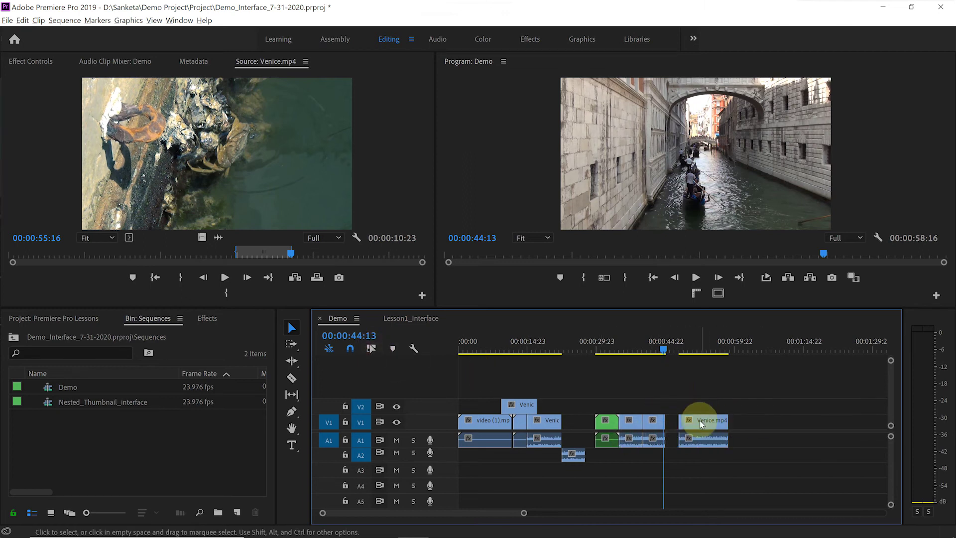
left_click(698, 421)
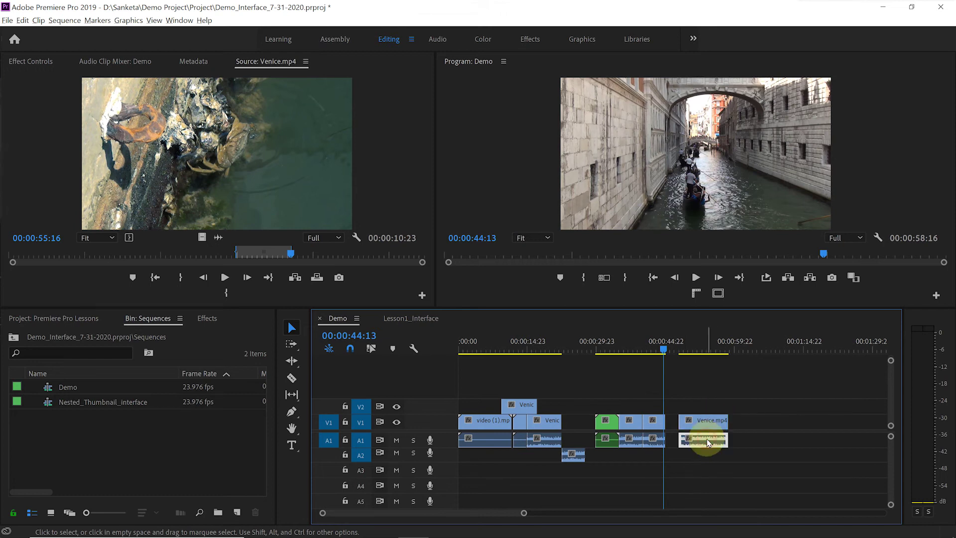
Move the Venice.mp4 video and audio separately, then line the video back up over its audio.
double_click(709, 420)
left_click_drag(709, 420, 758, 398)
left_click_drag(704, 438, 723, 441)
left_click_drag(773, 423, 721, 421)
left_click(727, 444)
left_click(725, 422)
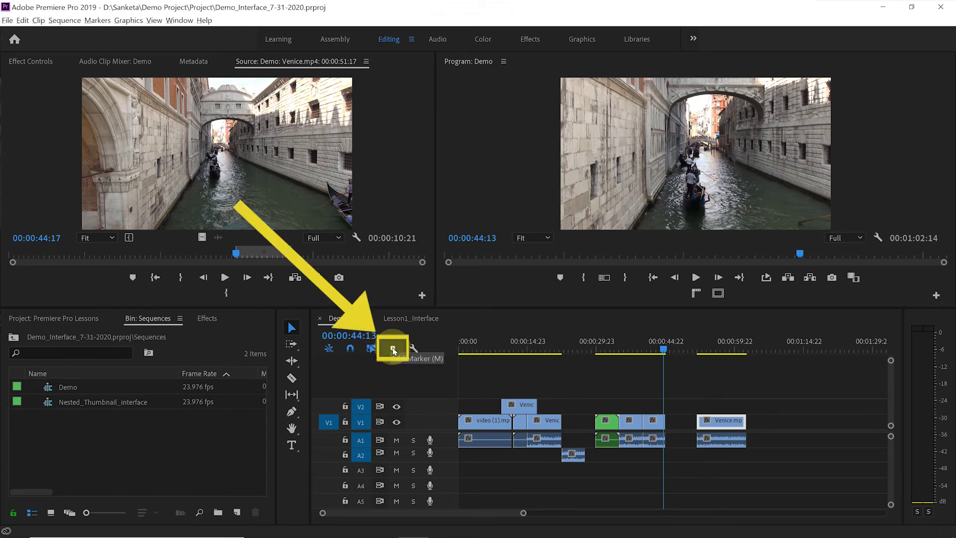
Add a marker at 00:00:14:20 with no clips selected and open its marker settings.
left_click(539, 345)
left_click(550, 434)
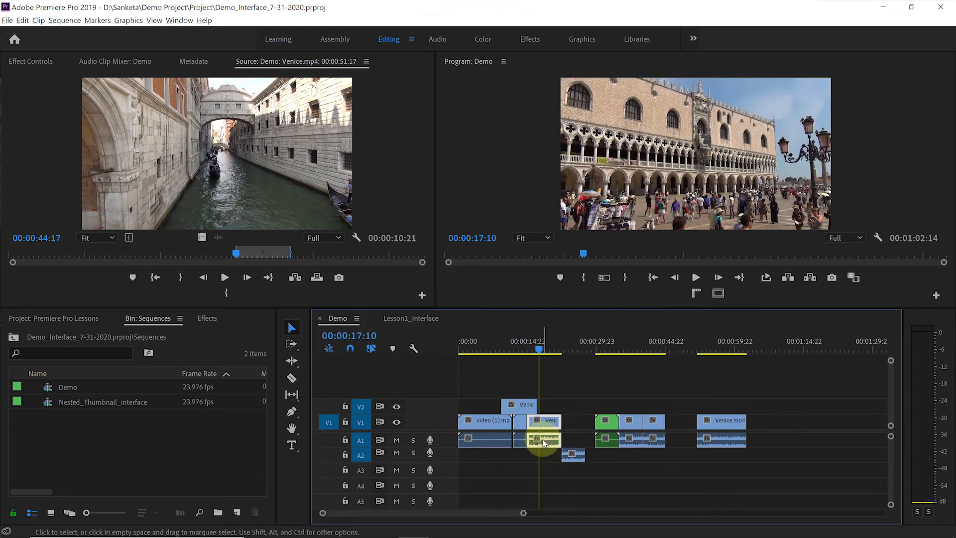
left_click(536, 347)
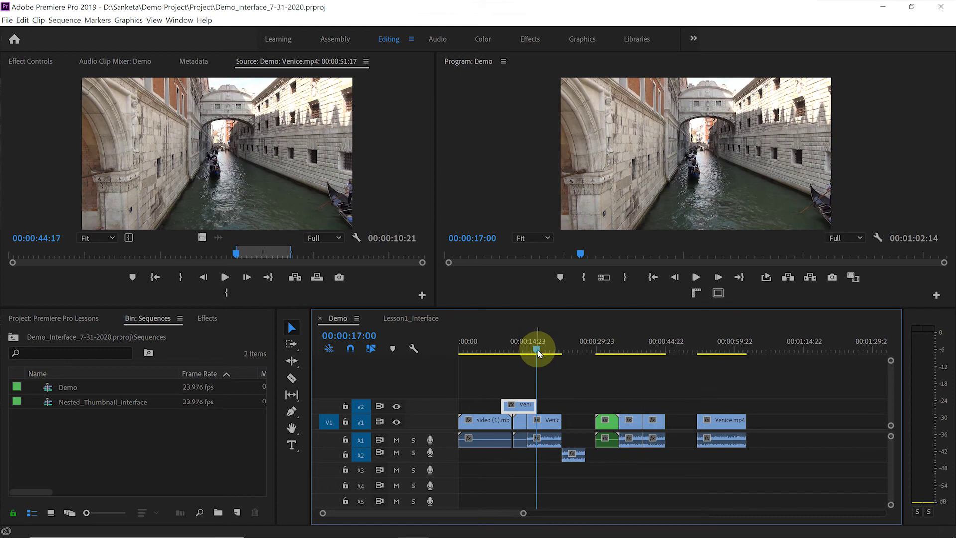
left_click_drag(536, 353, 529, 359)
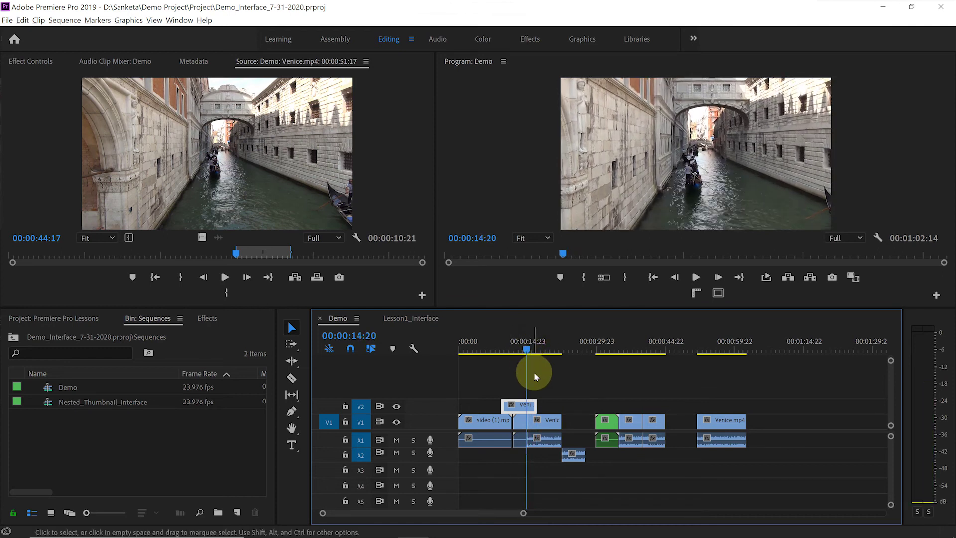
left_click(534, 373)
left_click(394, 349)
left_click(528, 336)
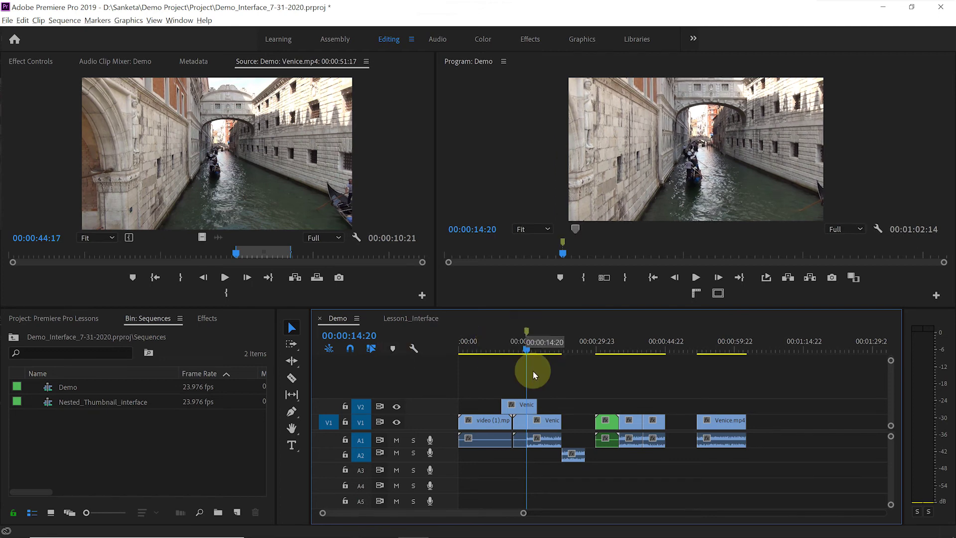
double_click(526, 333)
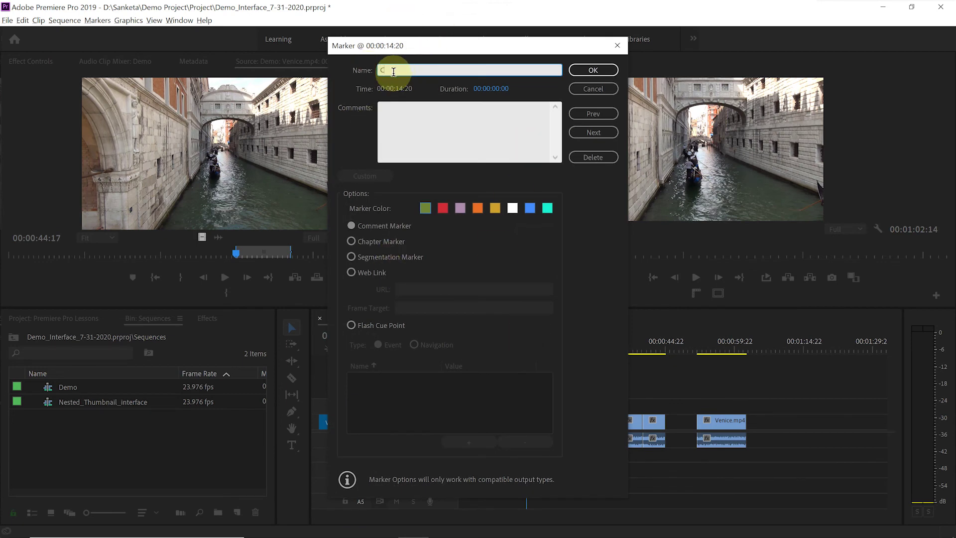
Name the marker 'Change Audio', give it a 00:00:02:09 duration, and color it red.
type("Change Audi")
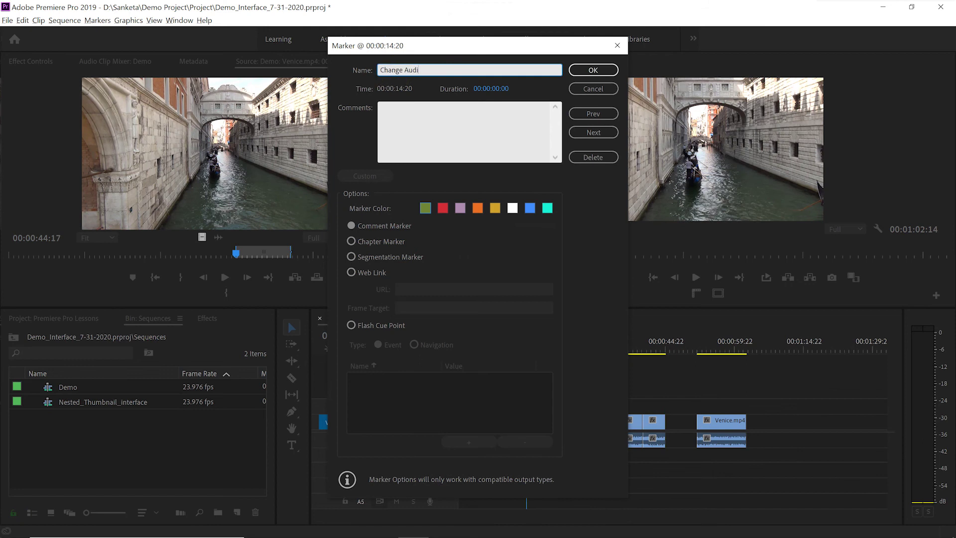
type("o")
left_click(501, 89)
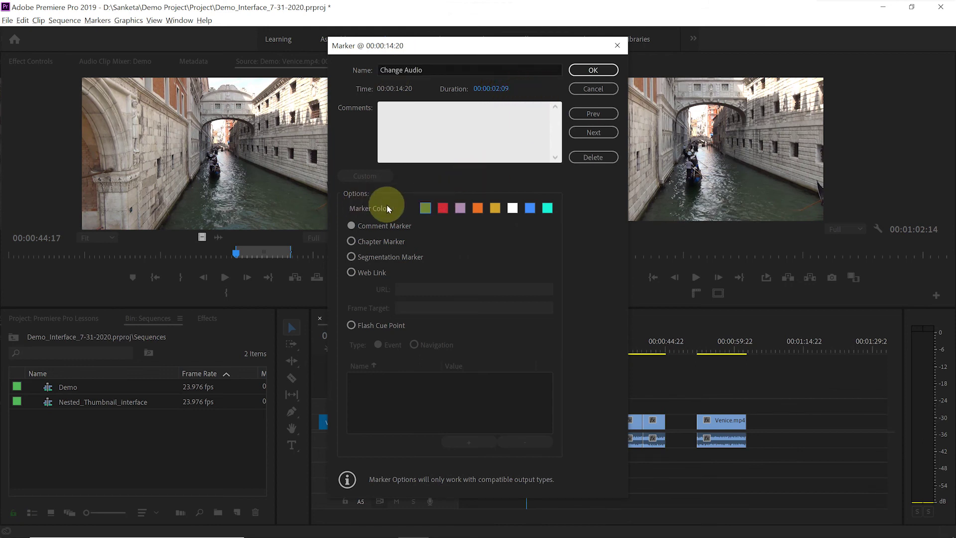
left_click(443, 209)
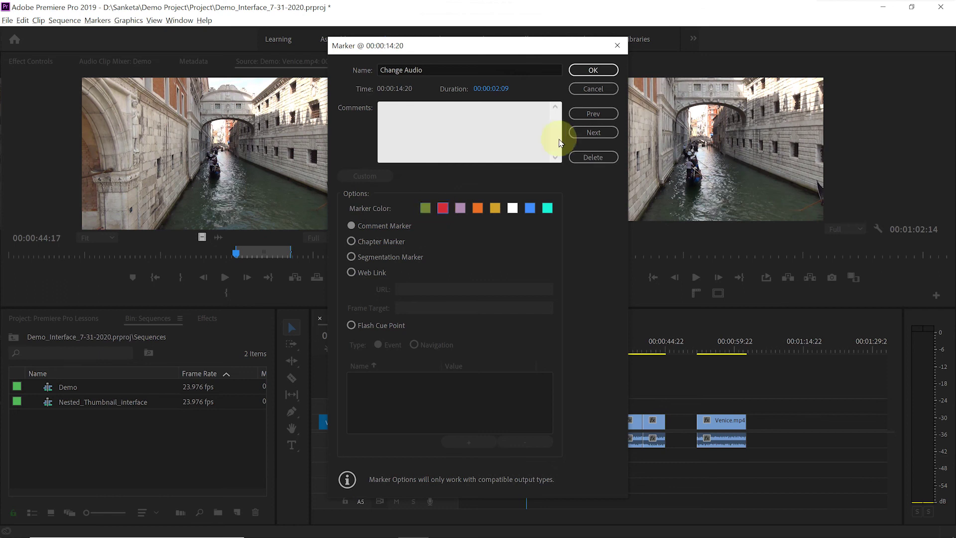
left_click(593, 71)
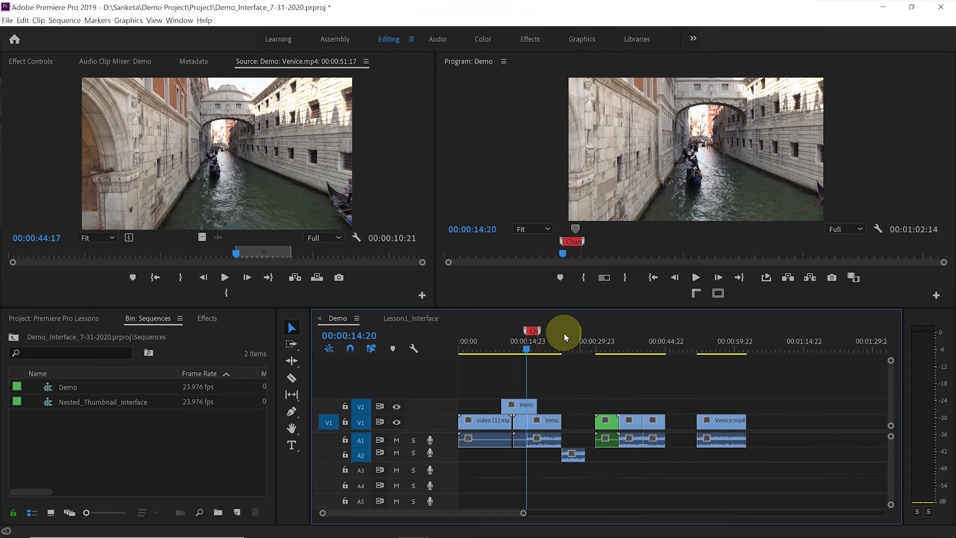
Extend the Change Audio marker to a 00:00:07:17 range from 00:00:14:20, checking its span.
left_click_drag(541, 332, 563, 334)
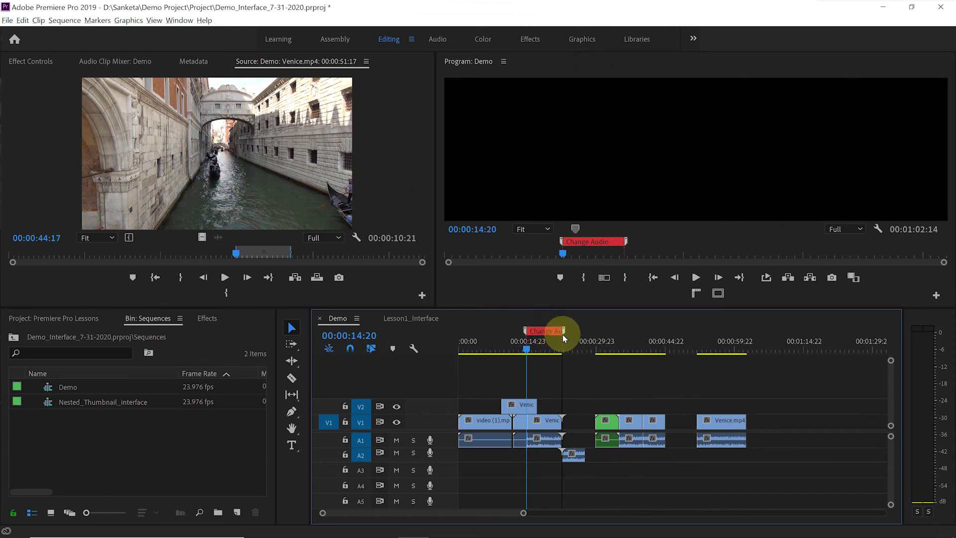
left_click(545, 421)
key("=")
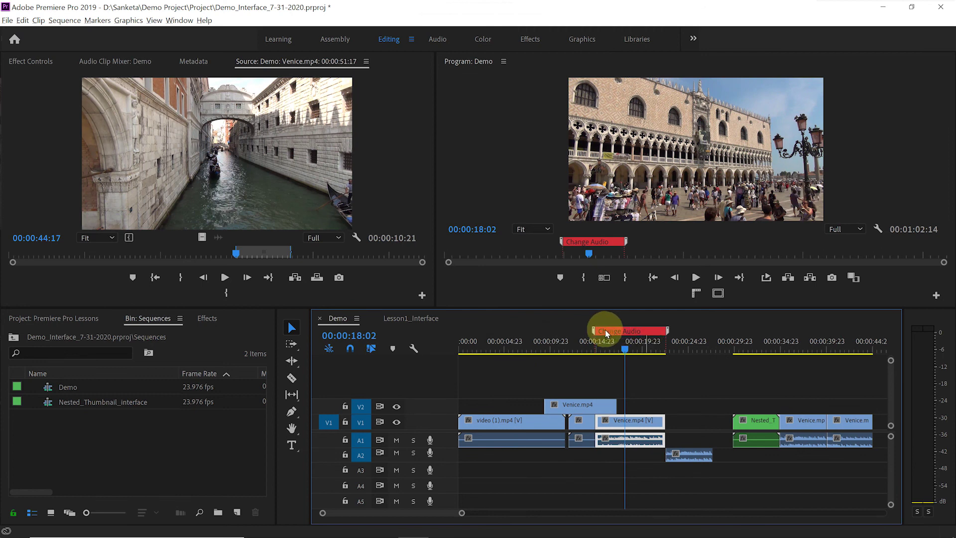
scroll(509, 516, "down", 5)
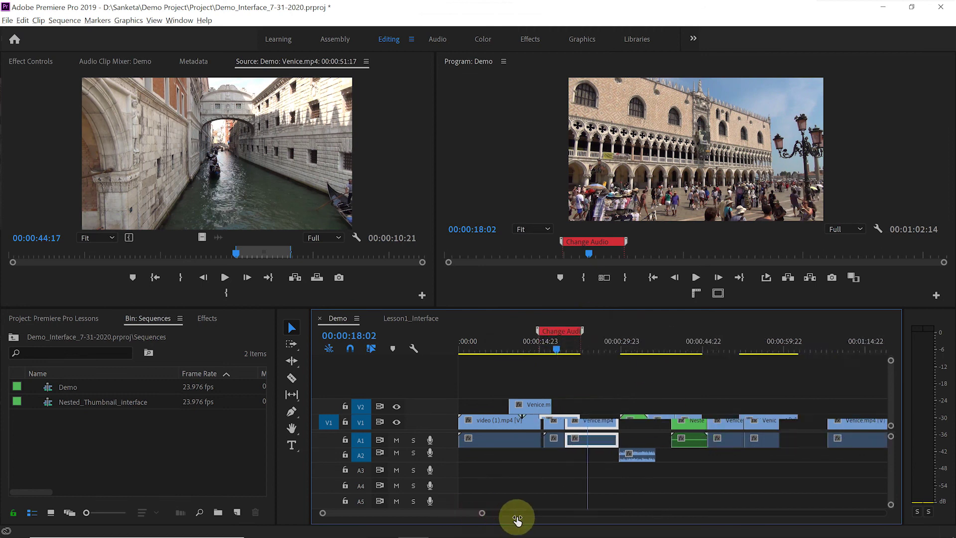
left_click(589, 343)
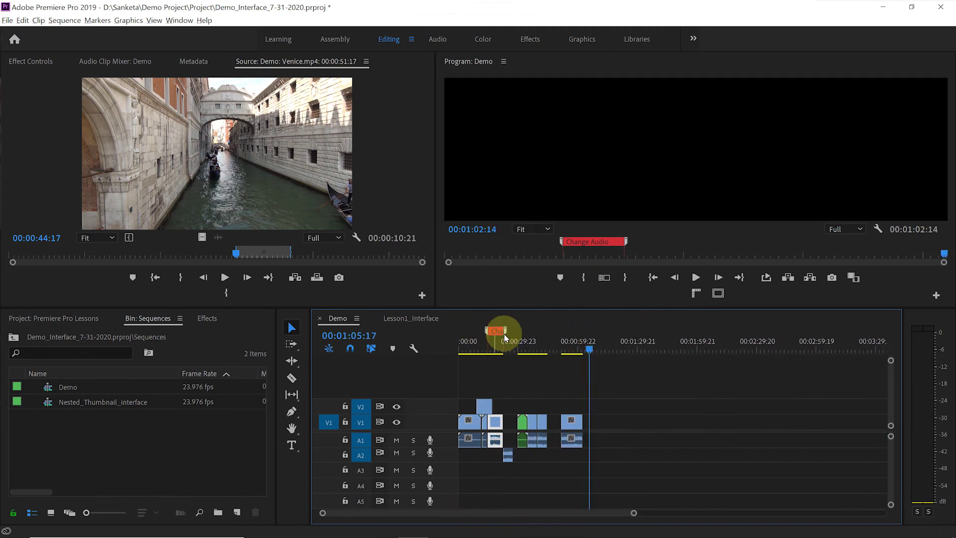
left_click(496, 347)
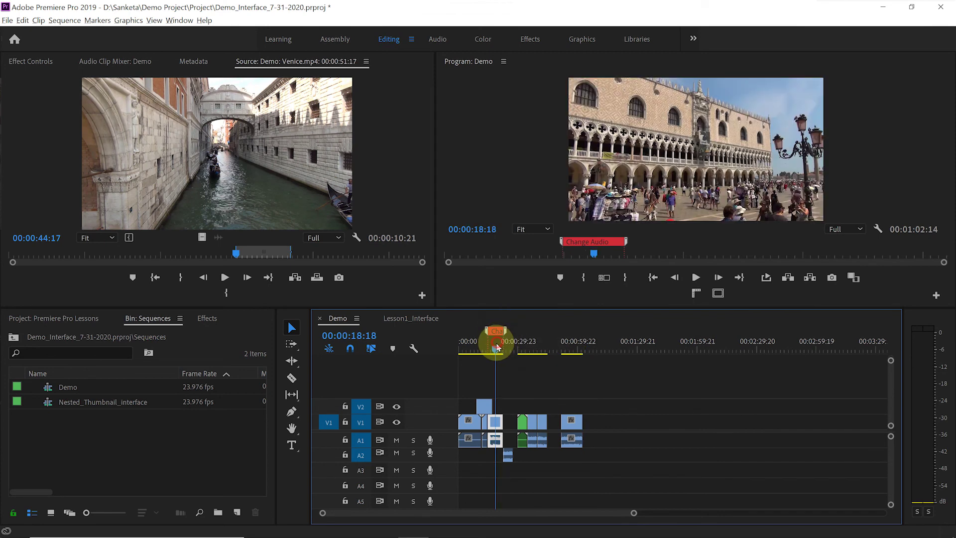
key("=")
key("=")
key("=")
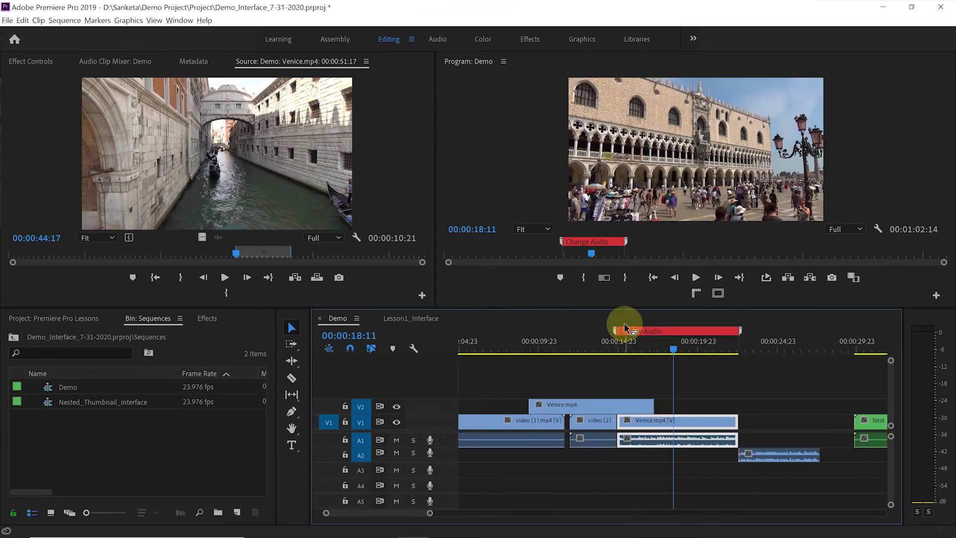
left_click(624, 331)
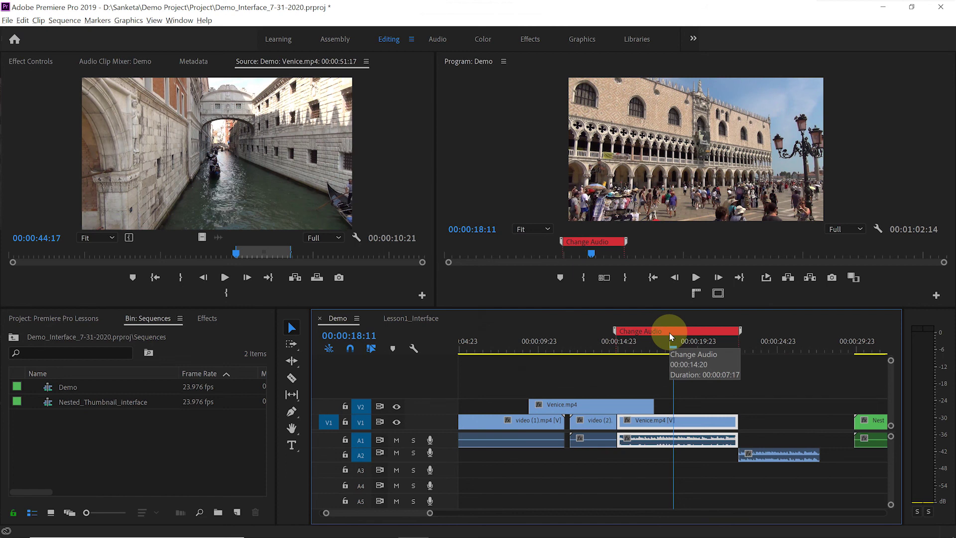
left_click(658, 354)
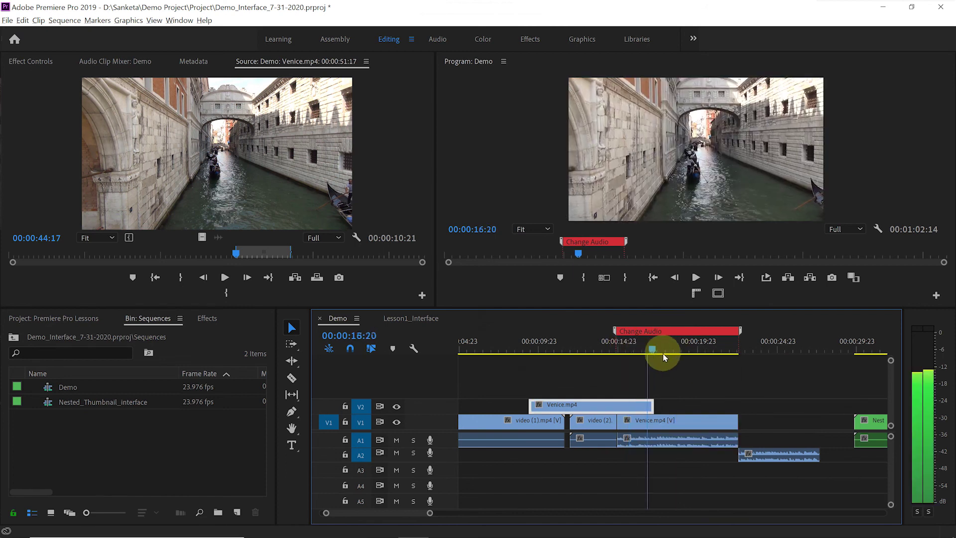
key("minus")
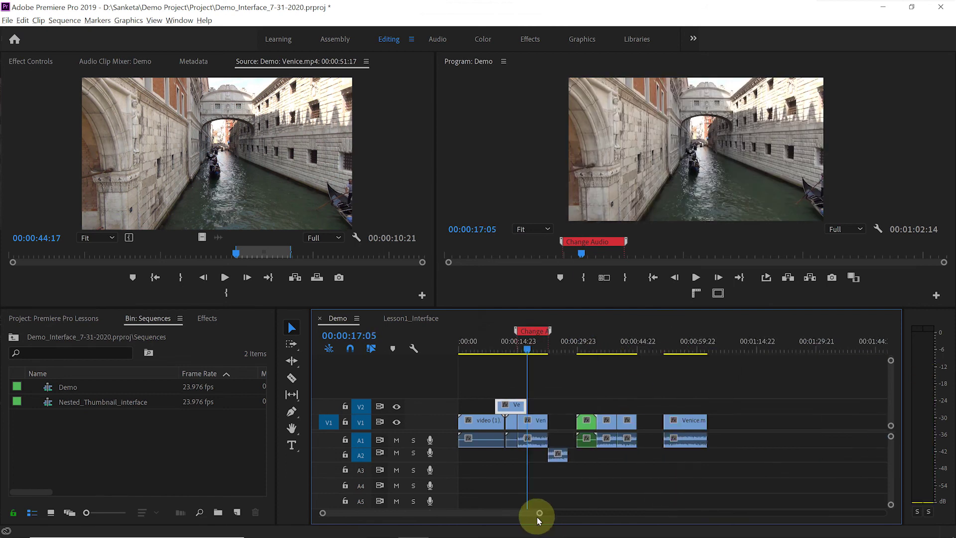
left_click_drag(538, 513, 558, 512)
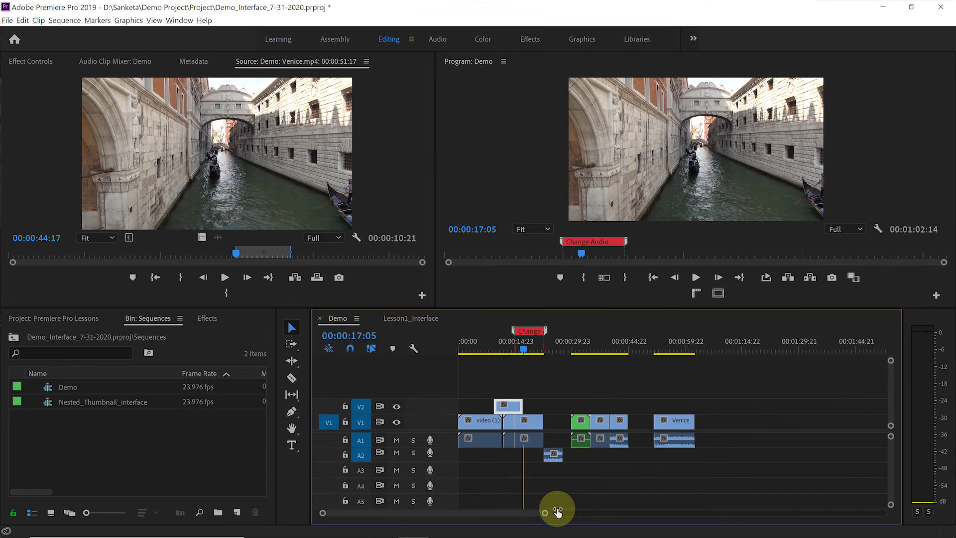
Turn on Show Audio Names so clips read like 'Venice.mp4 [A]', and expand track A1.
left_click(413, 350)
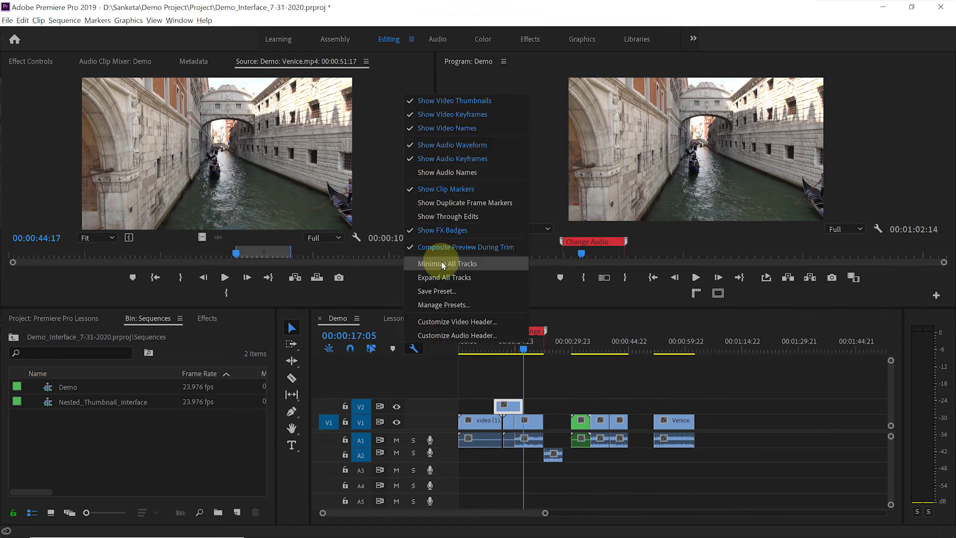
left_click(431, 175)
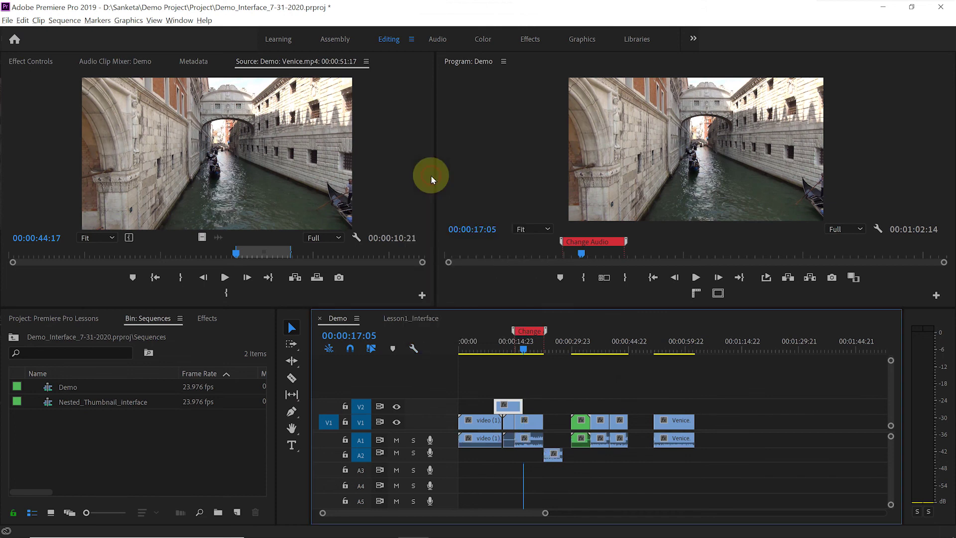
double_click(444, 438)
left_click_drag(545, 514, 437, 513)
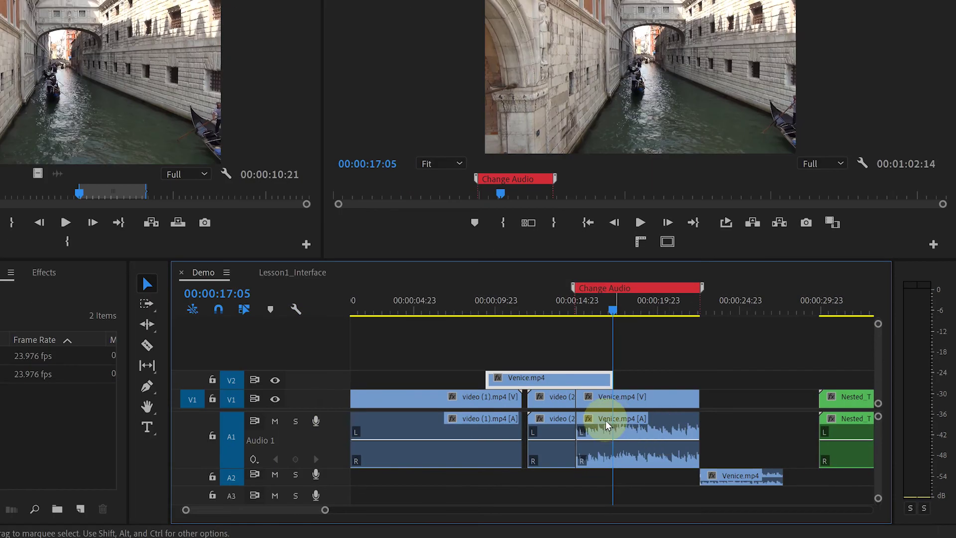